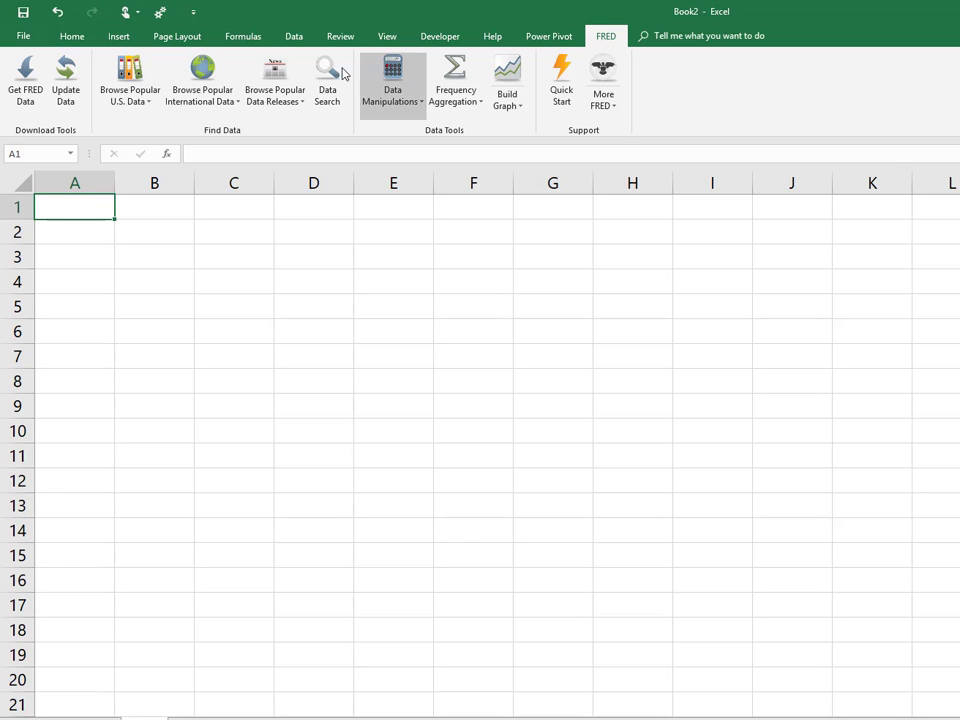
- Insert the U.S. Unemployment Rate series code into A1 and download its FRED data
{"action": "left_click", "coordinate": [153, 111]}
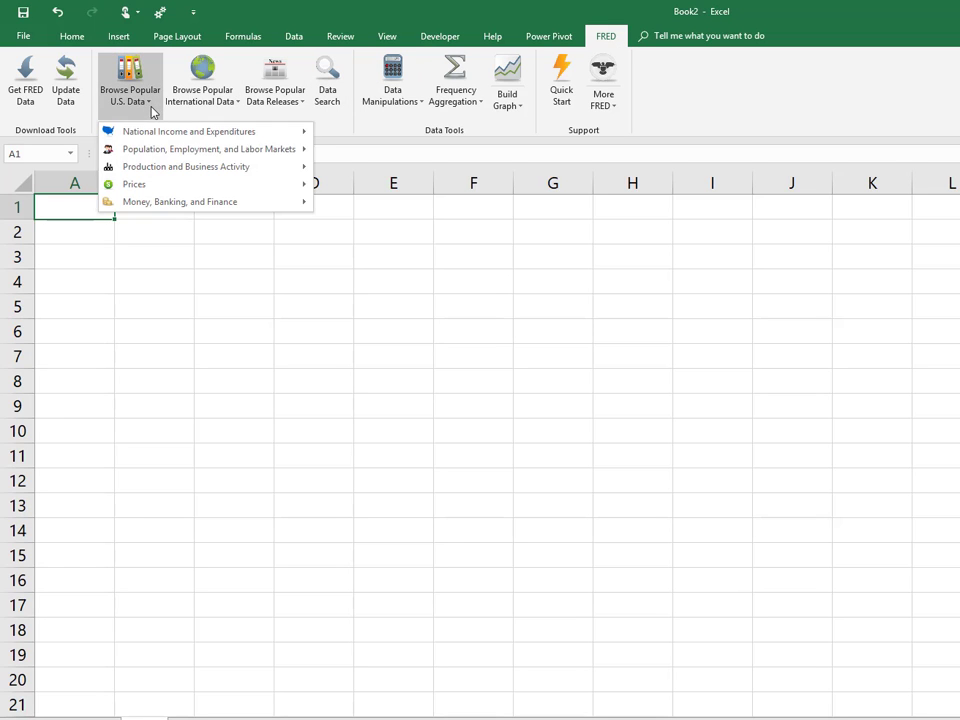
{"action": "mouse_move", "coordinate": [174, 148]}
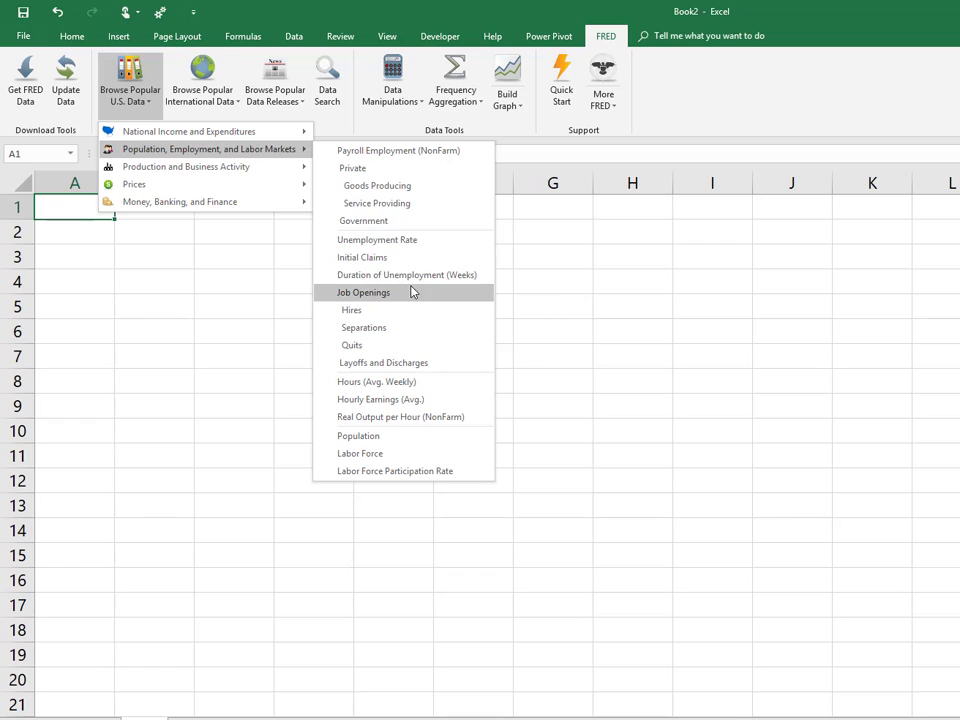
{"action": "left_click", "coordinate": [398, 243]}
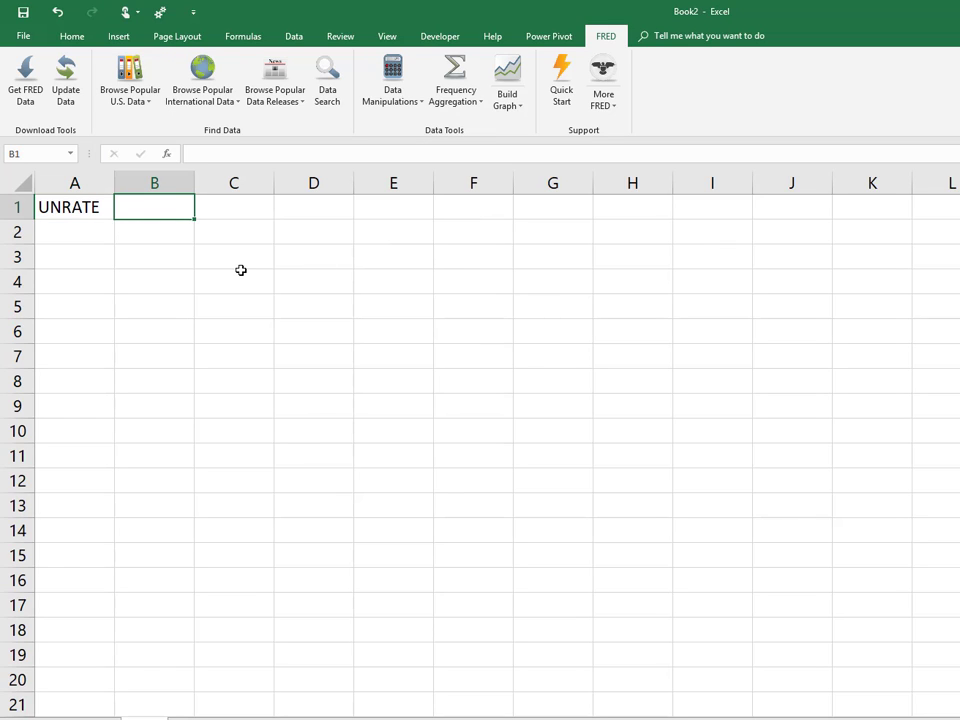
{"action": "left_click", "coordinate": [22, 68]}
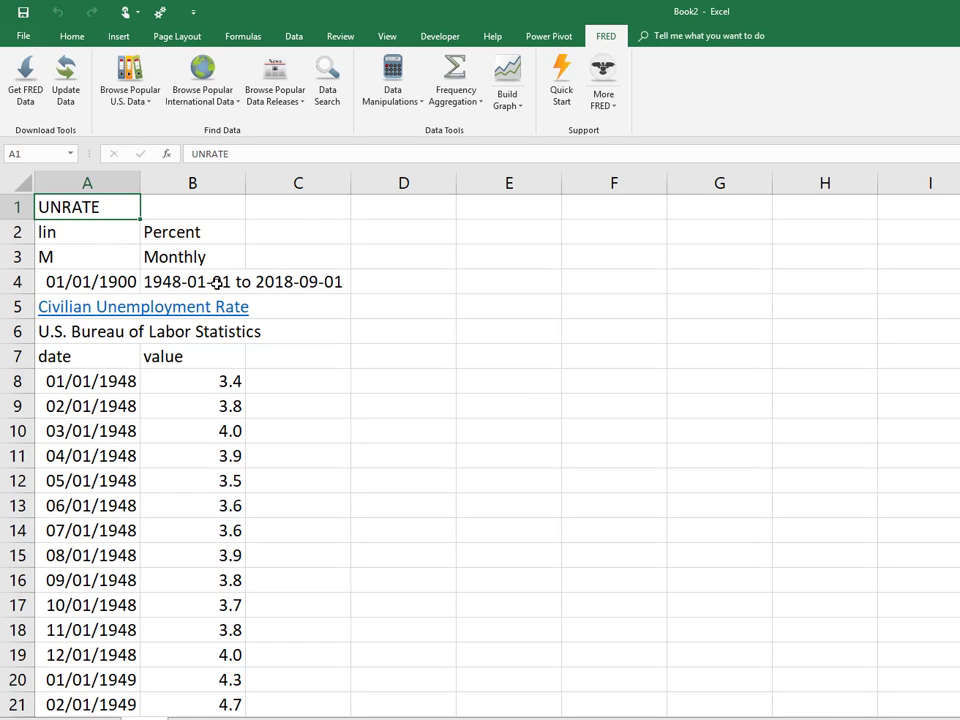
- Enter the labels "index" in D7 and "match" in D8
{"action": "left_click", "coordinate": [418, 208]}
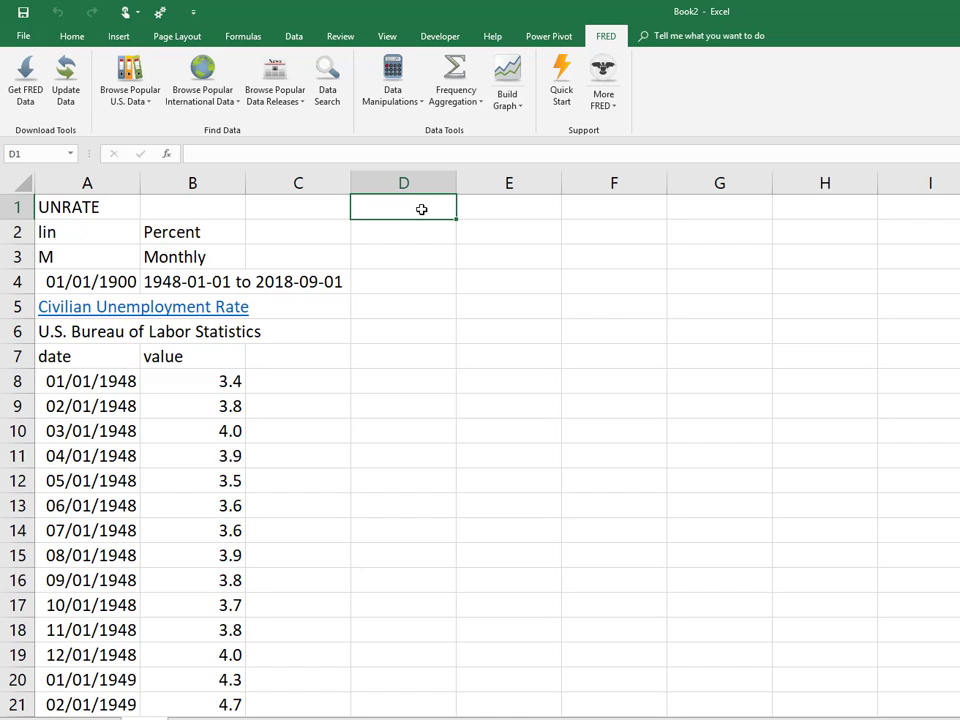
{"action": "key", "text": "Down"}
{"action": "key", "text": "Down"}
{"action": "key", "text": "Down"}
{"action": "key", "text": "Down"}
{"action": "key", "text": "Down"}
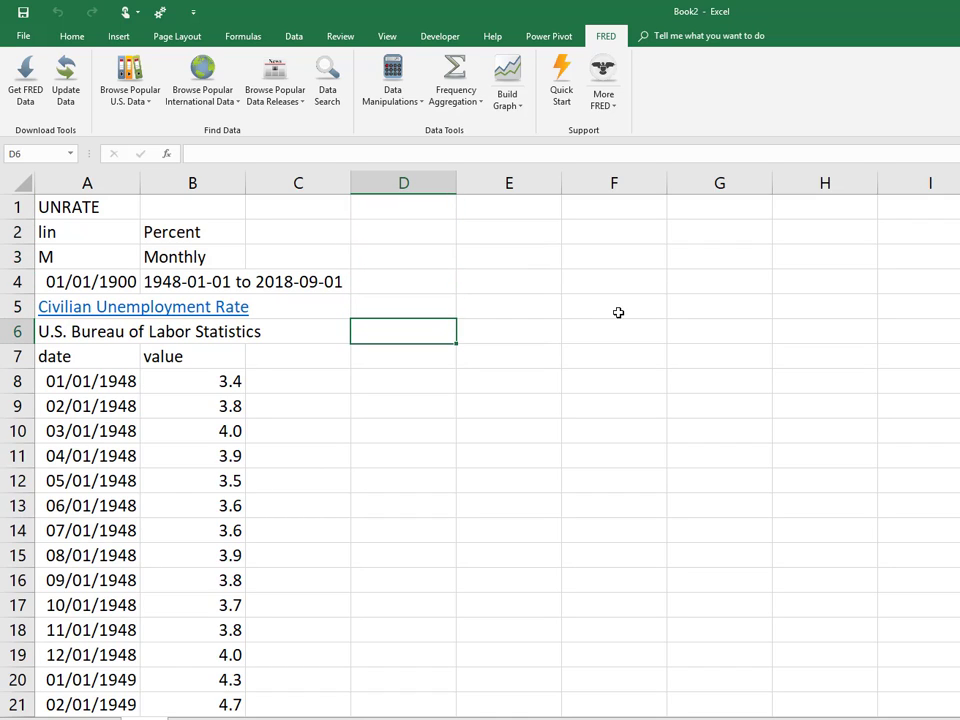
{"action": "key", "text": "Down"}
{"action": "type", "text": "index"}
{"action": "key", "text": "Return"}
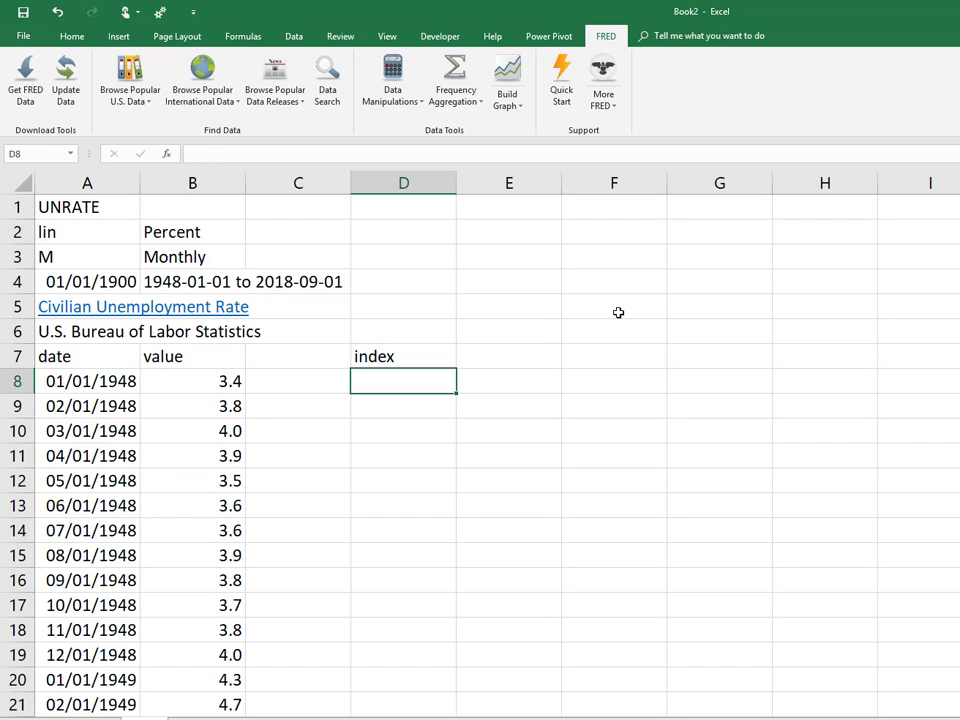
{"action": "type", "text": "match"}
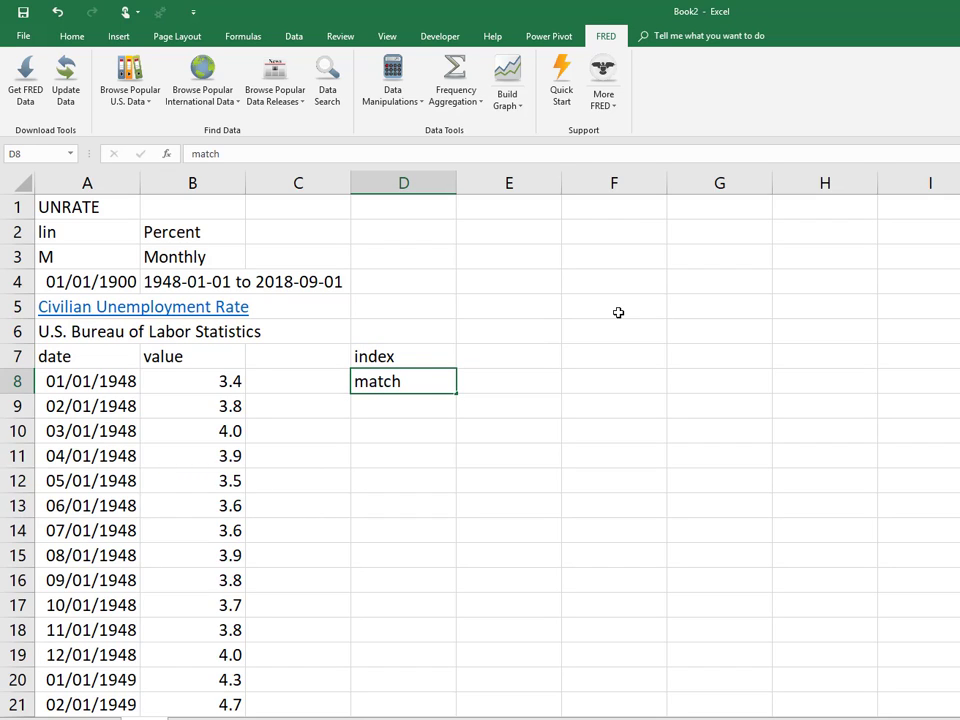
- Enter =INDEX(B8:B19,5) in E7 to return the fifth unemployment value of 1948
{"action": "key", "text": "Right"}
{"action": "key", "text": "Up"}
{"action": "type", "text": "=index("}
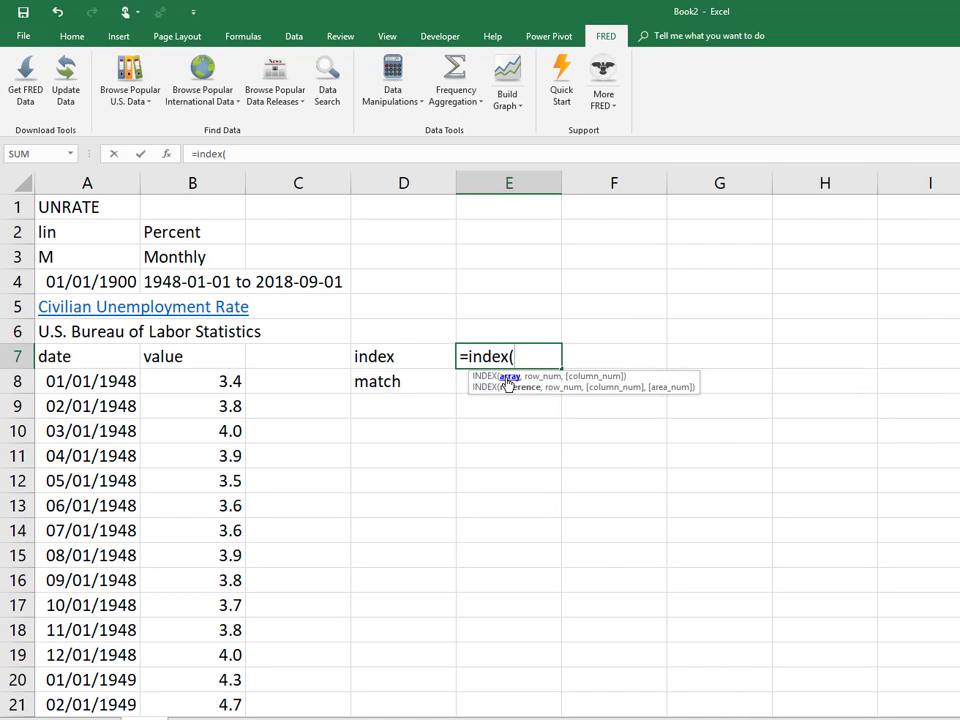
{"action": "left_click_drag", "start_coordinate": [224, 386], "coordinate": [231, 652]}
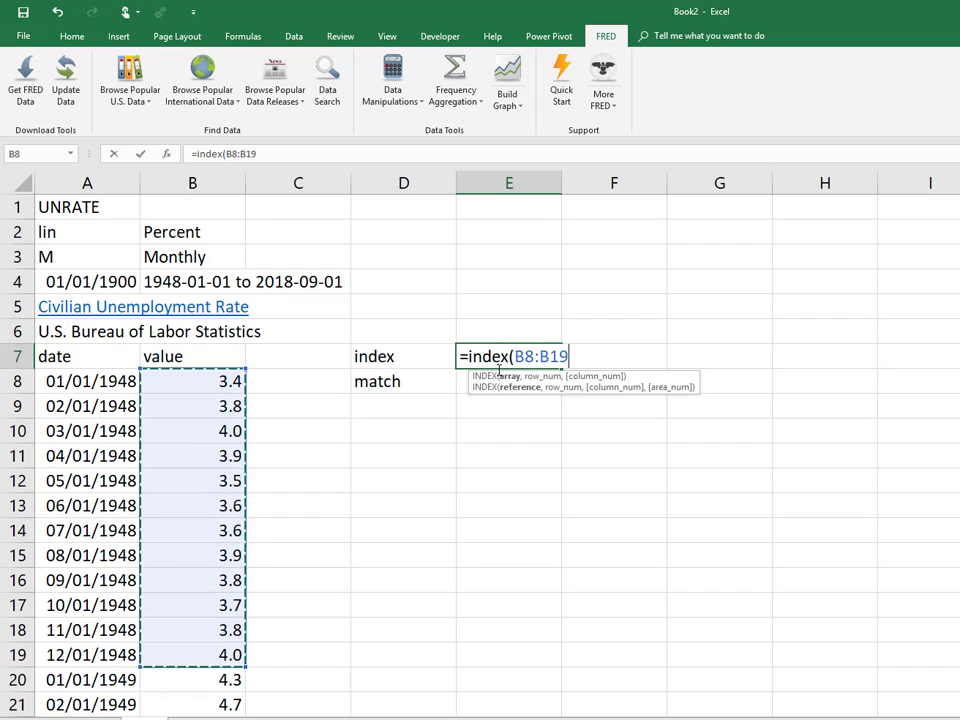
{"action": "type", "text": ","}
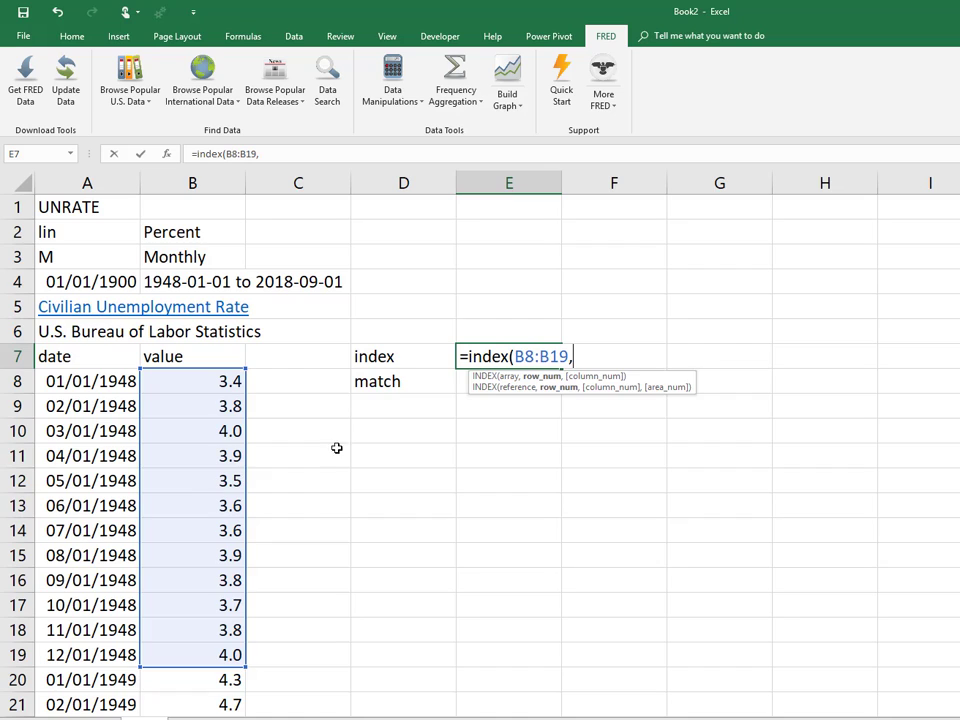
{"action": "type", "text": "5)"}
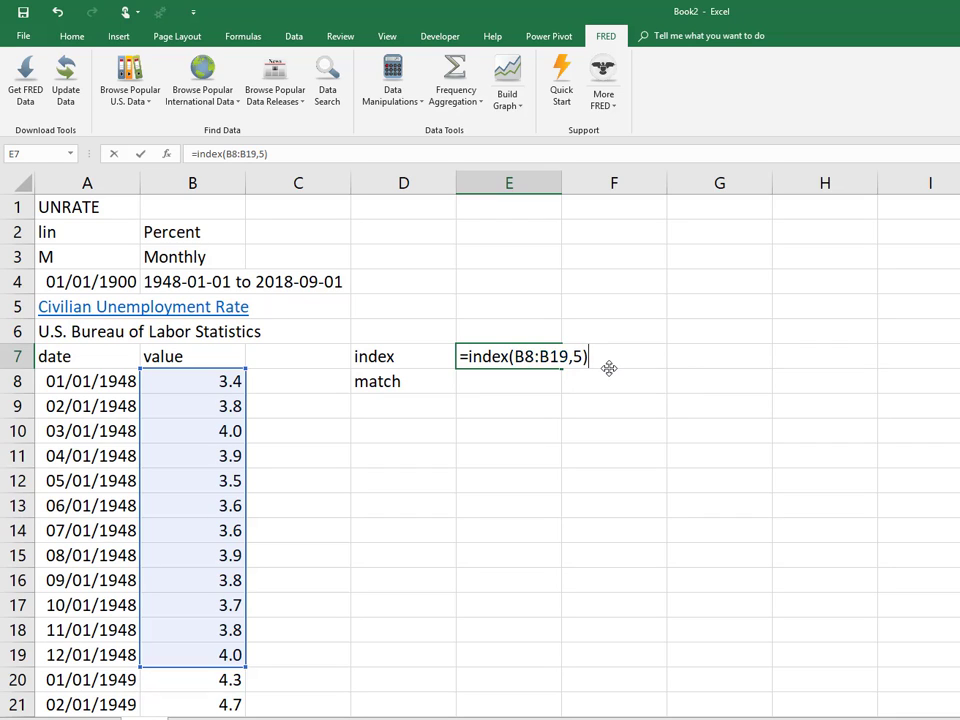
{"action": "key", "text": "Return"}
{"action": "left_click", "coordinate": [527, 352]}
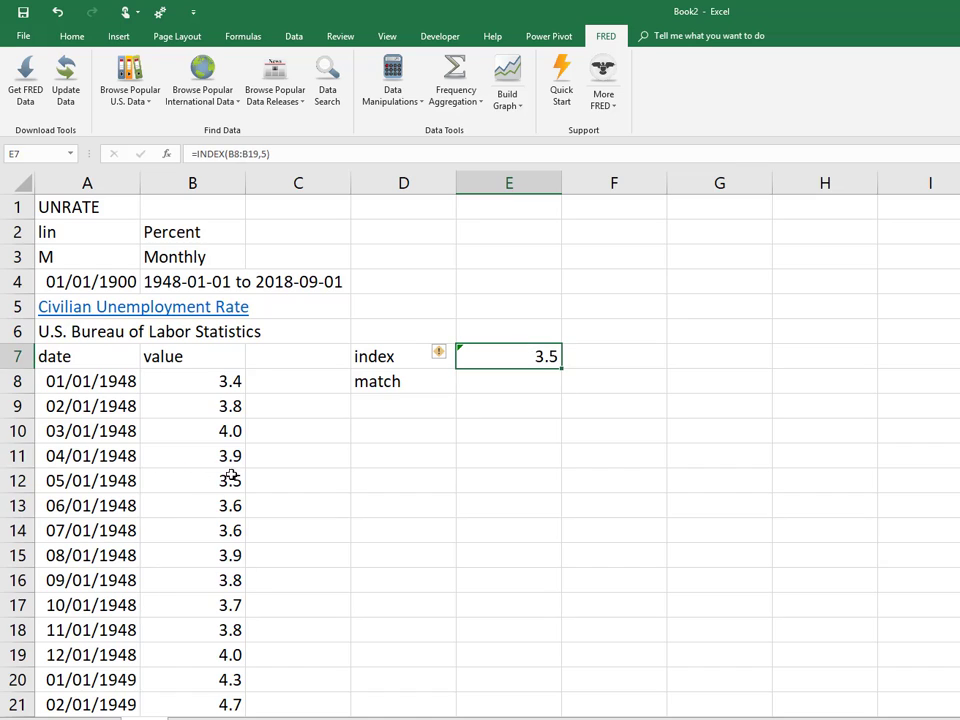
- Enter =MATCH(3.5,B8:B19,0) in E8 to find the exact-match position of 3.5 among the 1948 values
{"action": "left_click", "coordinate": [487, 375]}
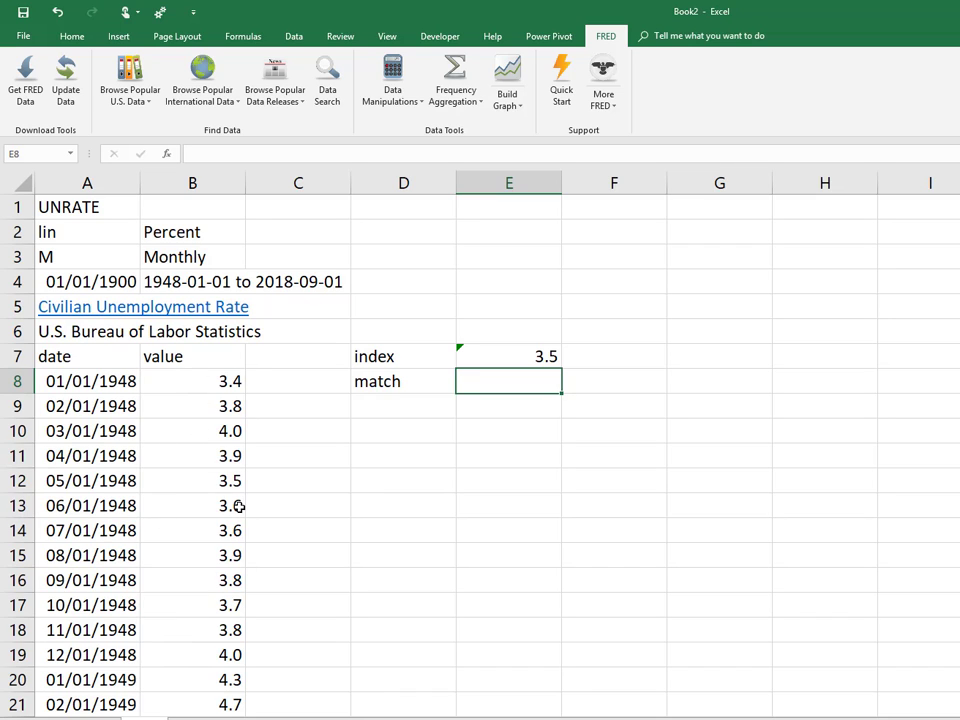
{"action": "left_click", "coordinate": [211, 474]}
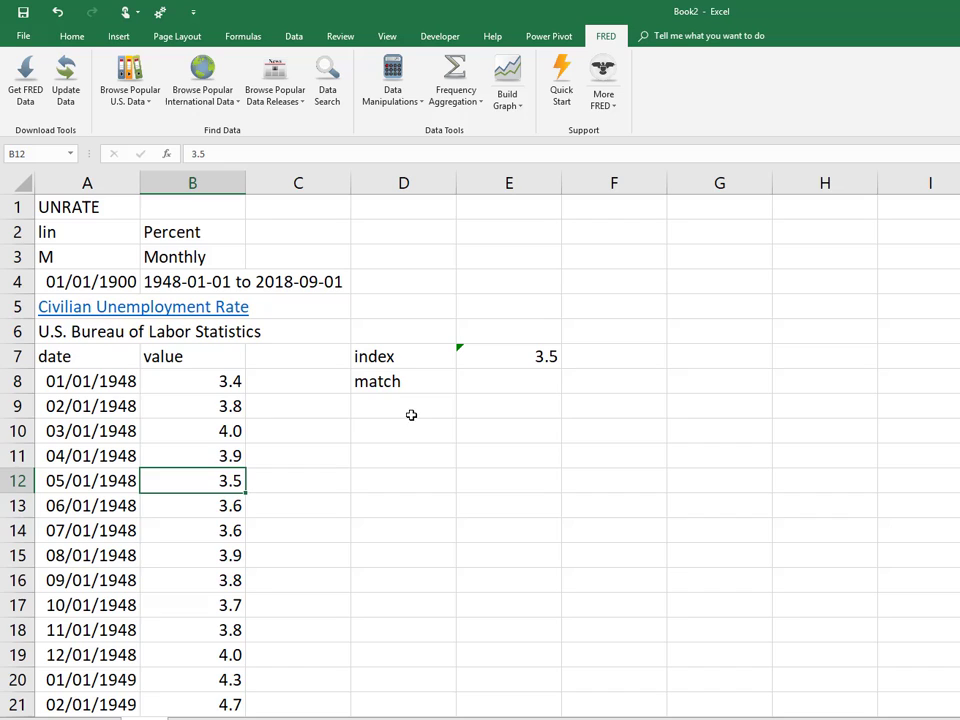
{"action": "left_click", "coordinate": [497, 389]}
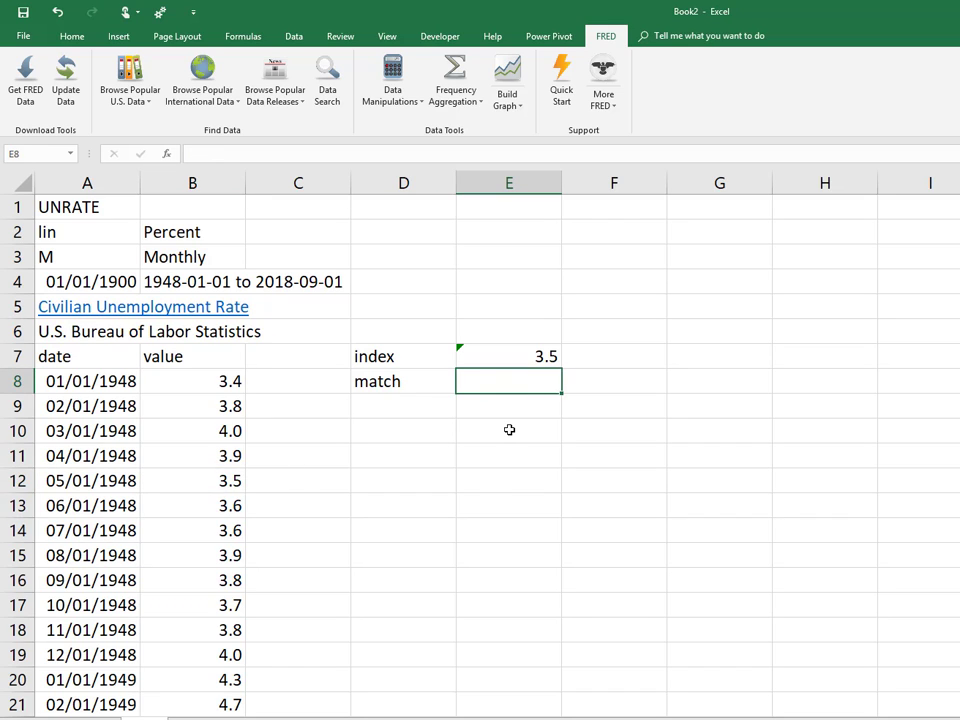
{"action": "type", "text": "=match("}
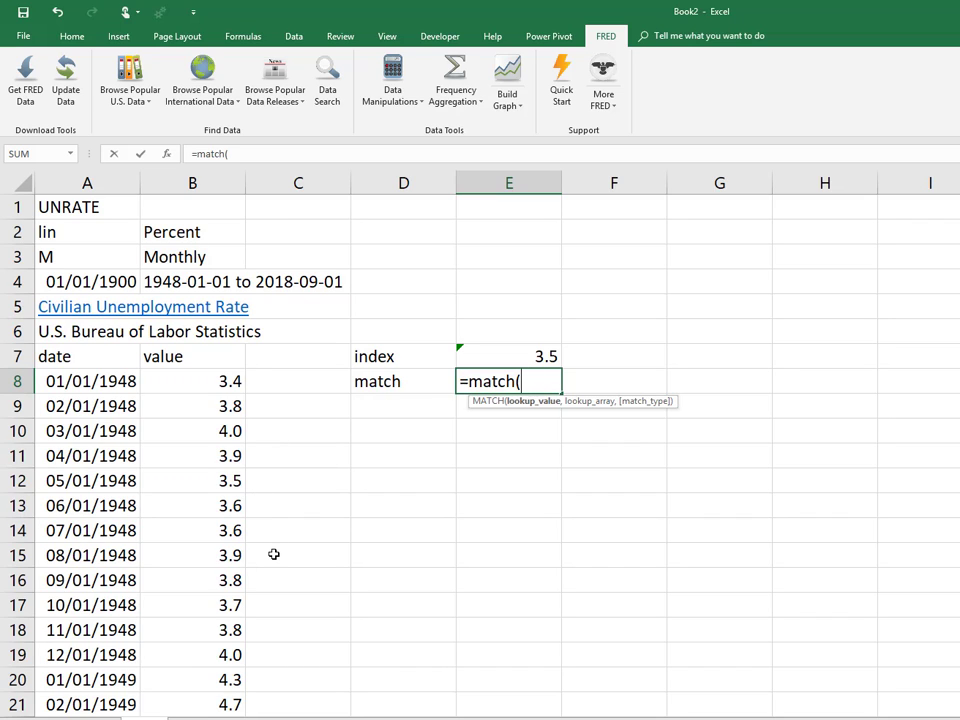
{"action": "type", "text": "3.5,"}
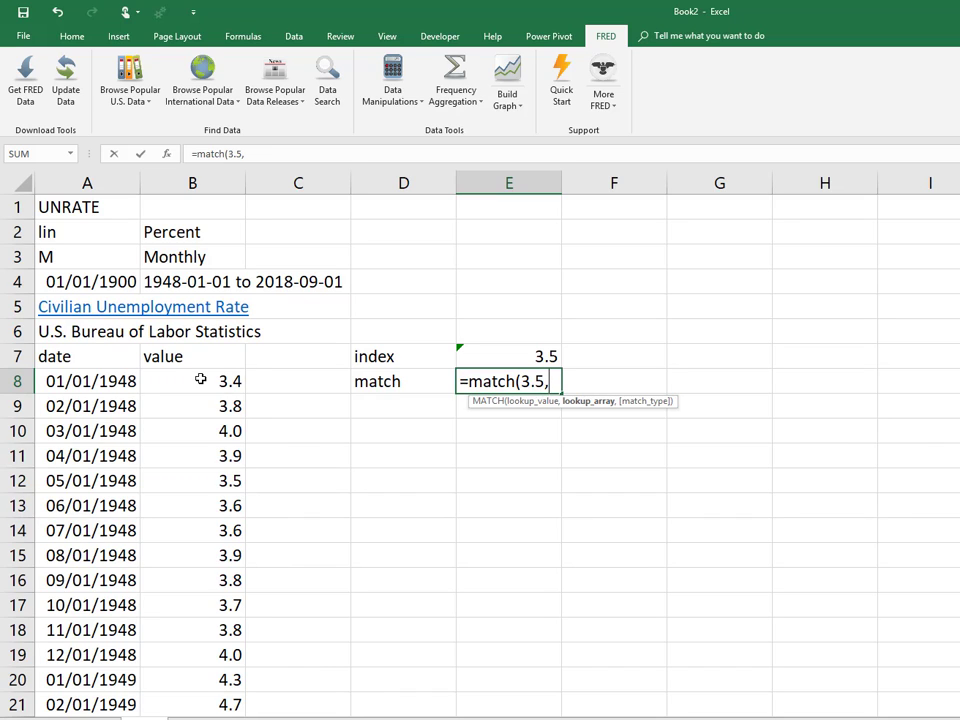
{"action": "left_click_drag", "start_coordinate": [200, 380], "coordinate": [217, 661]}
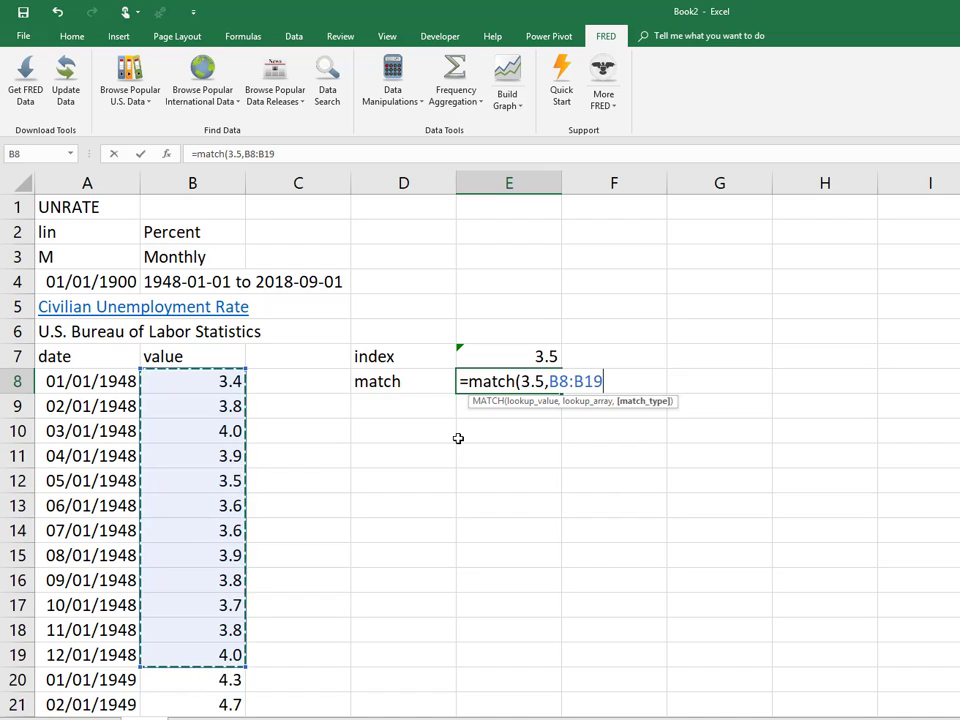
{"action": "type", "text": ","}
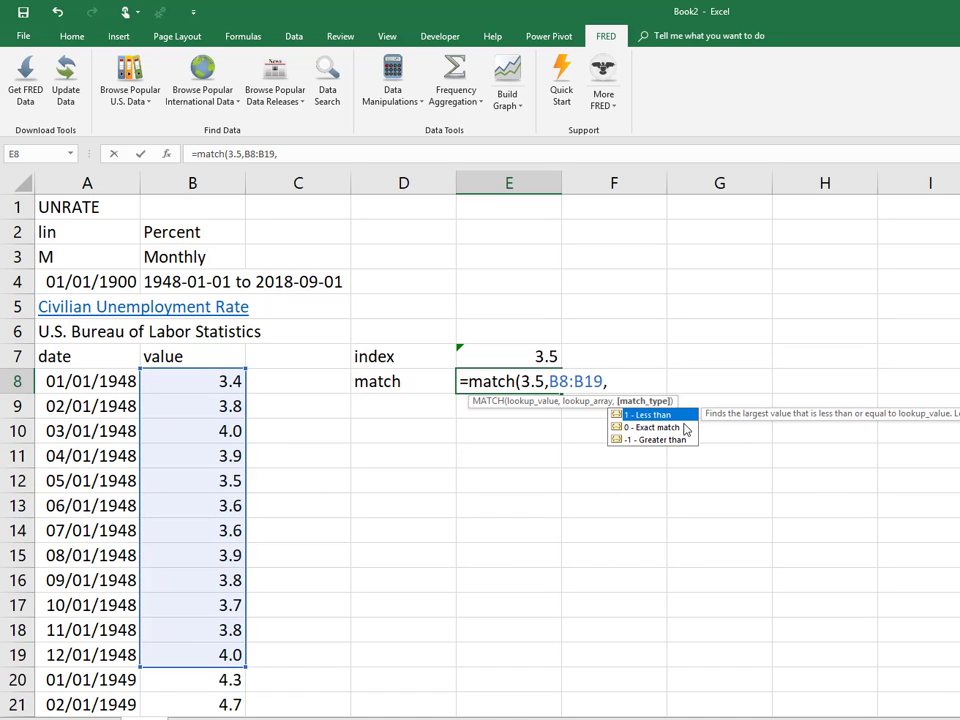
{"action": "double_click", "coordinate": [640, 427]}
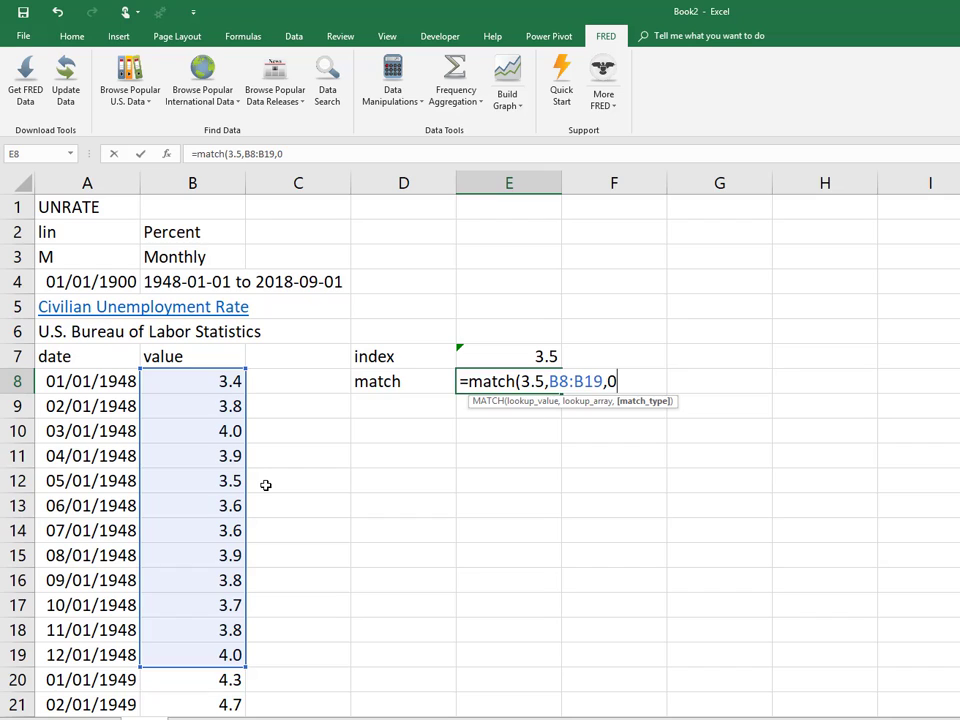
{"action": "type", "text": ")"}
{"action": "key", "text": "Return"}
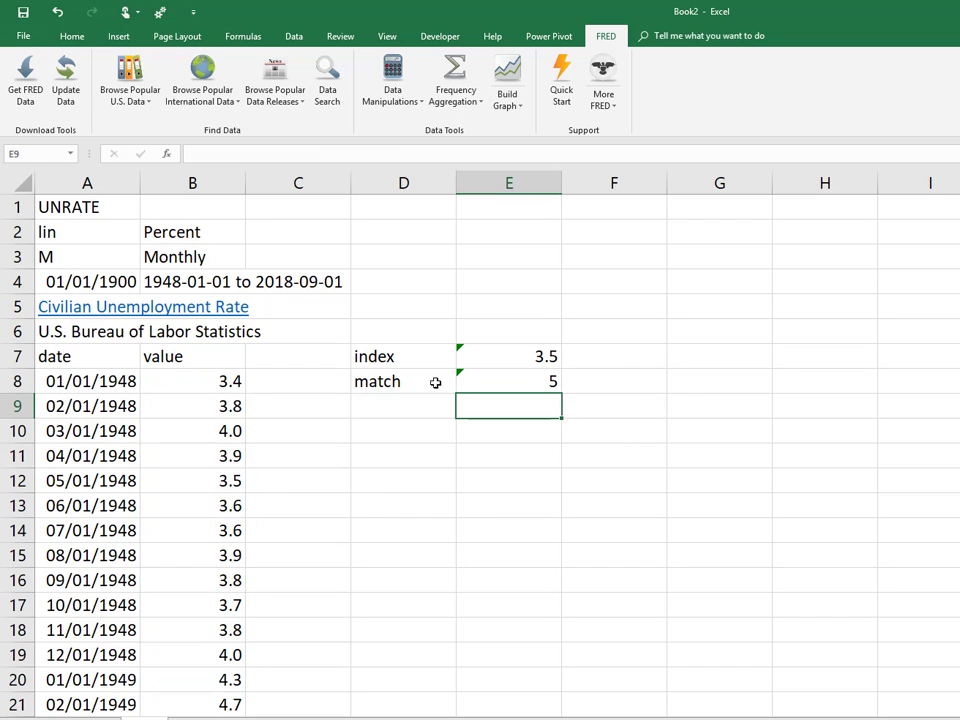
{"action": "left_click", "coordinate": [525, 371]}
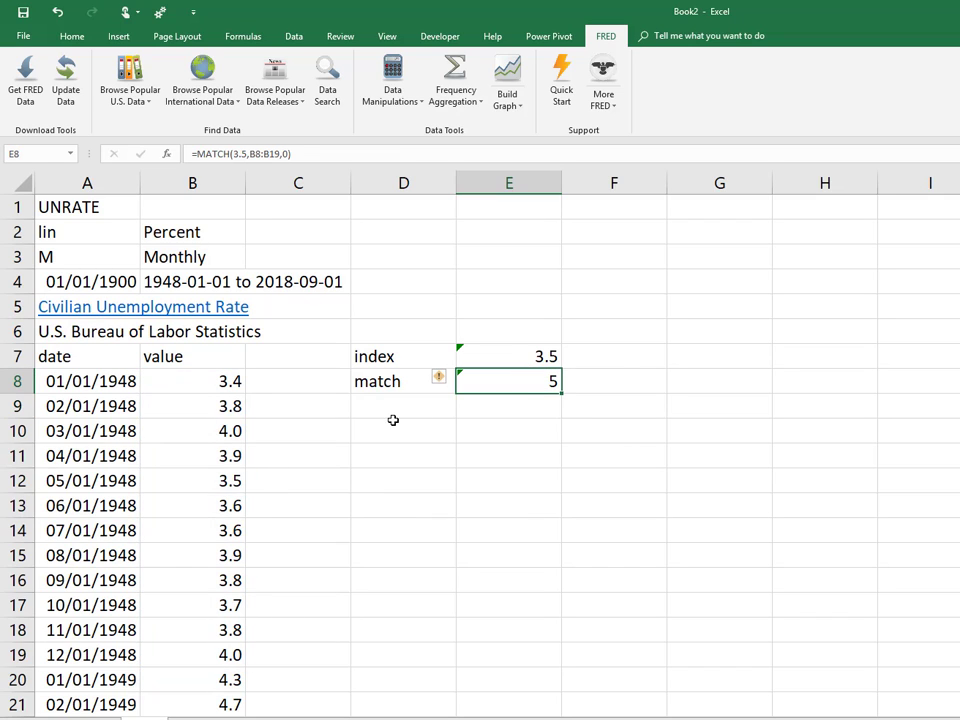
- Enter the lookup date 9/1/2018 in D5
{"action": "left_click", "coordinate": [407, 308]}
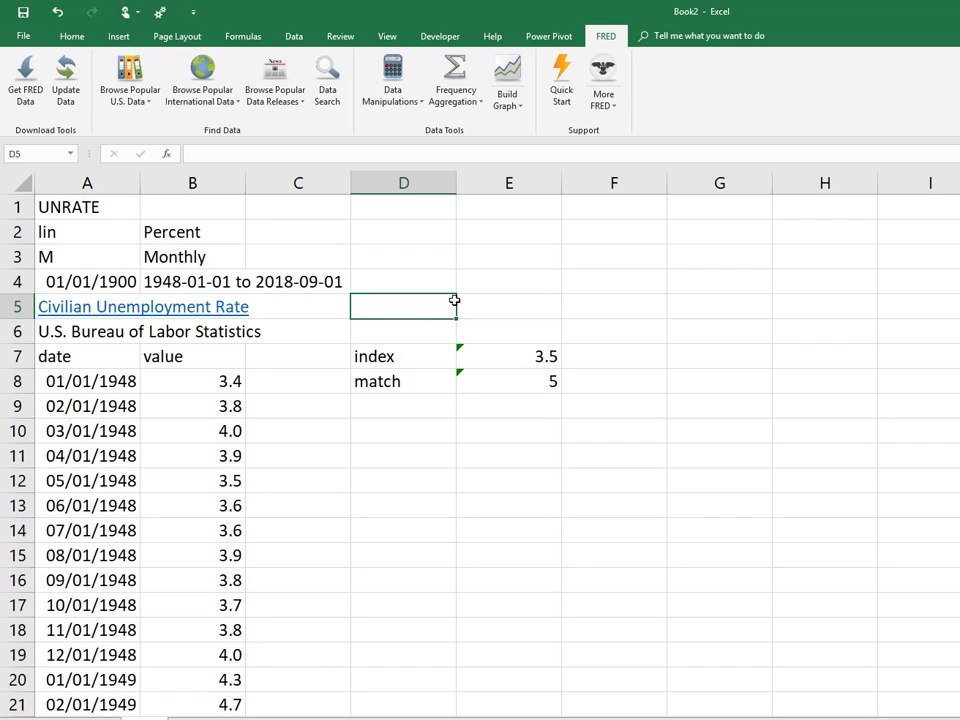
{"action": "type", "text": "9/1"}
{"action": "type", "text": "/2018"}
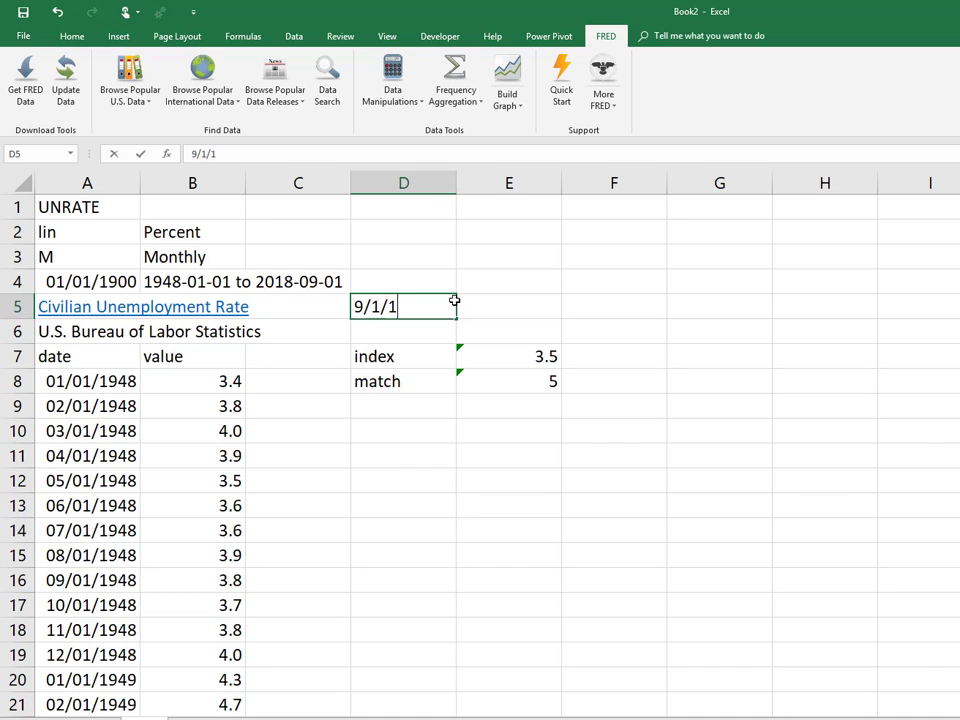
{"action": "key", "text": "Return"}
- Apply the orange-filled Input cell style to the lookup date in D5
{"action": "key", "text": "Up"}
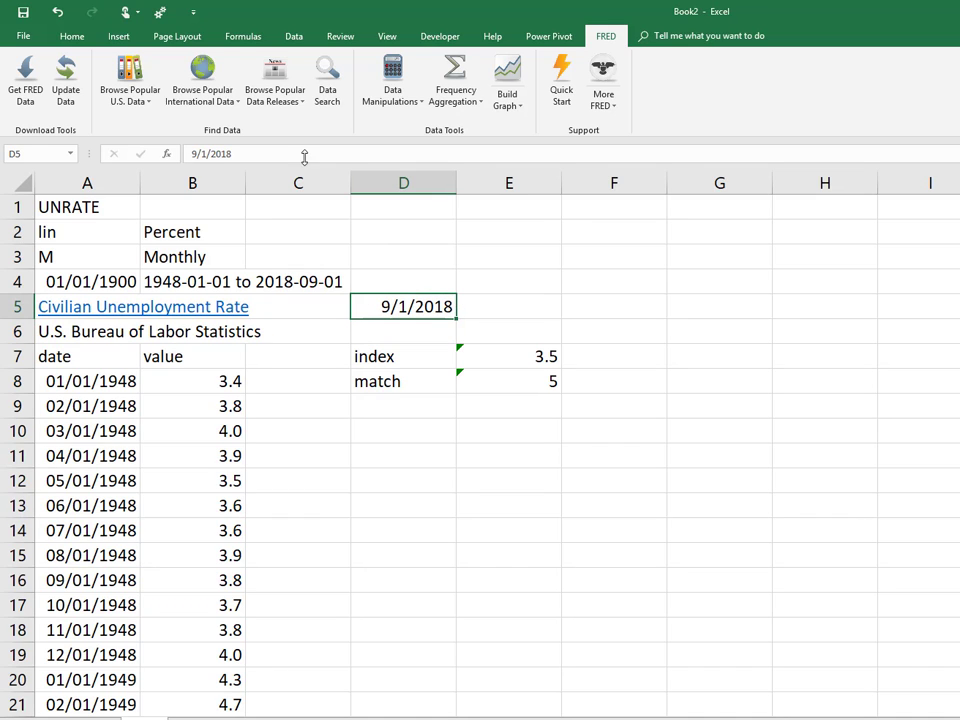
{"action": "left_click", "coordinate": [72, 36]}
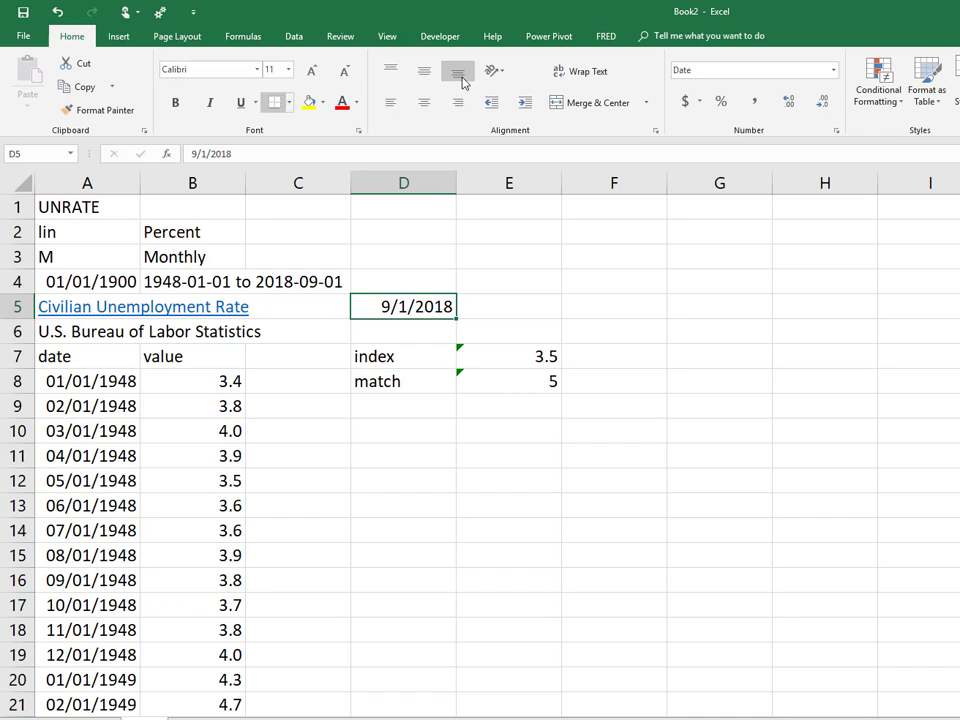
{"action": "left_click", "coordinate": [954, 88]}
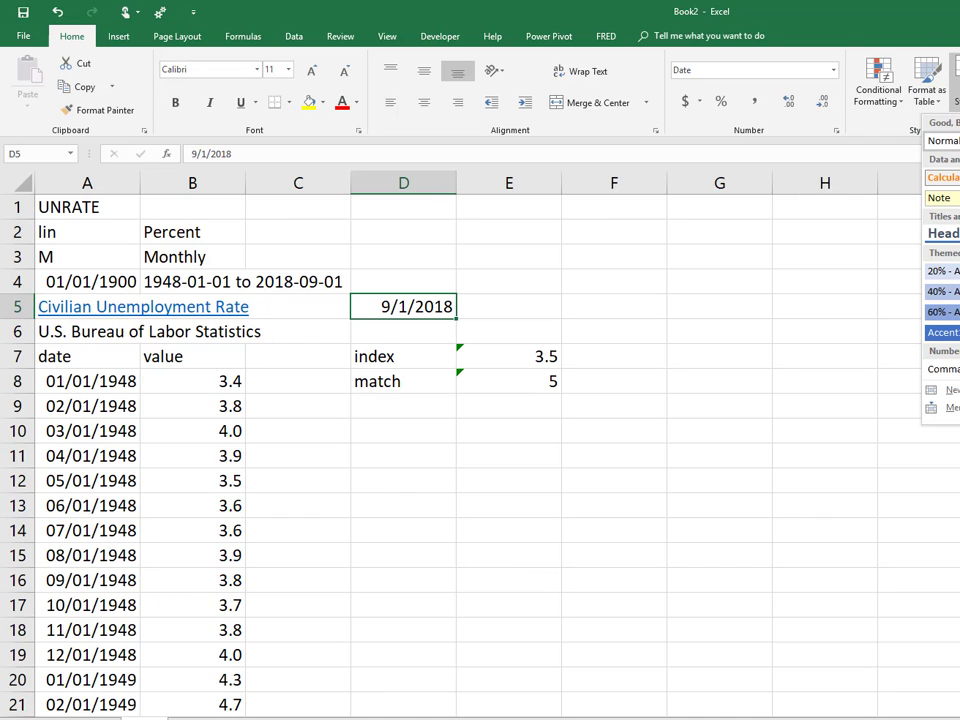
{"action": "left_click", "coordinate": [958, 178]}
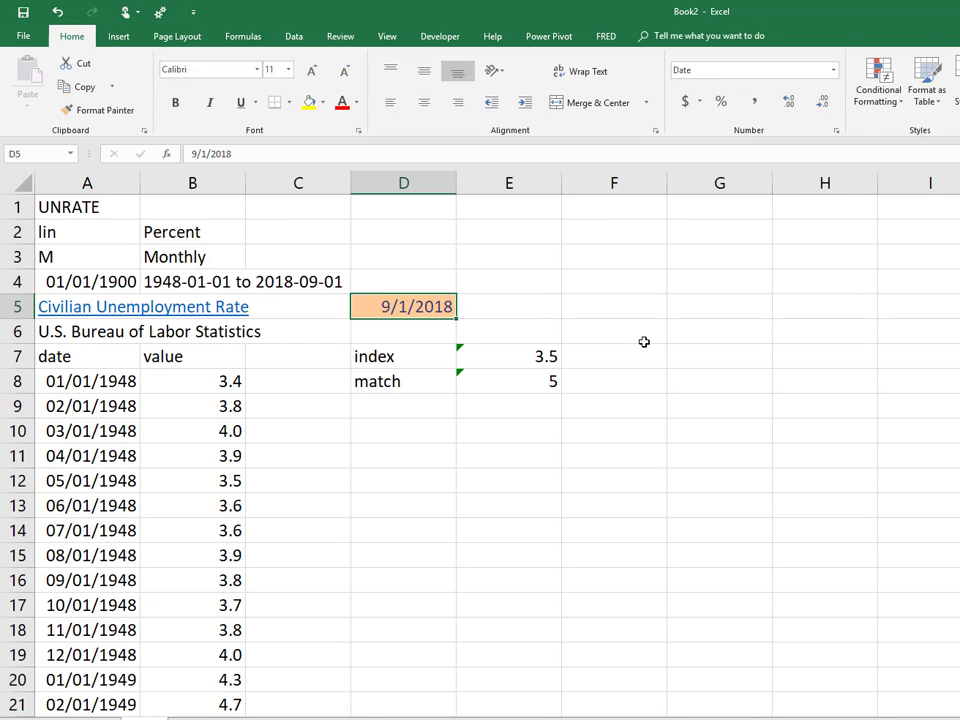
- Start an INDEX formula in E5 with the whole of column B as its array
{"action": "left_click", "coordinate": [493, 314]}
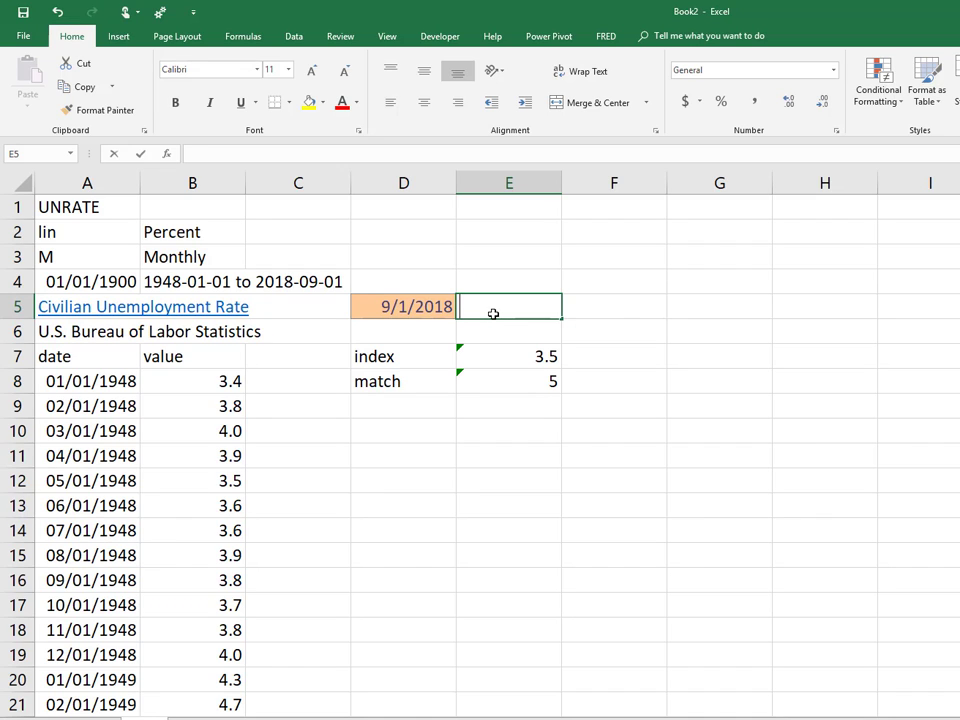
{"action": "type", "text": "=inde"}
{"action": "key", "text": "Tab"}
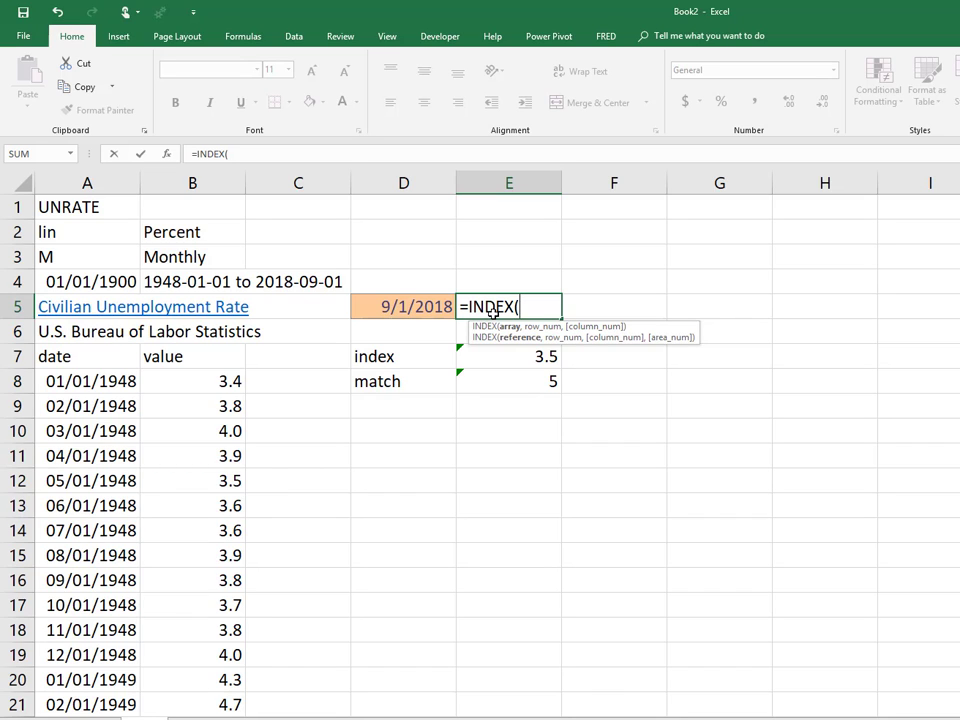
{"action": "left_click", "coordinate": [193, 385]}
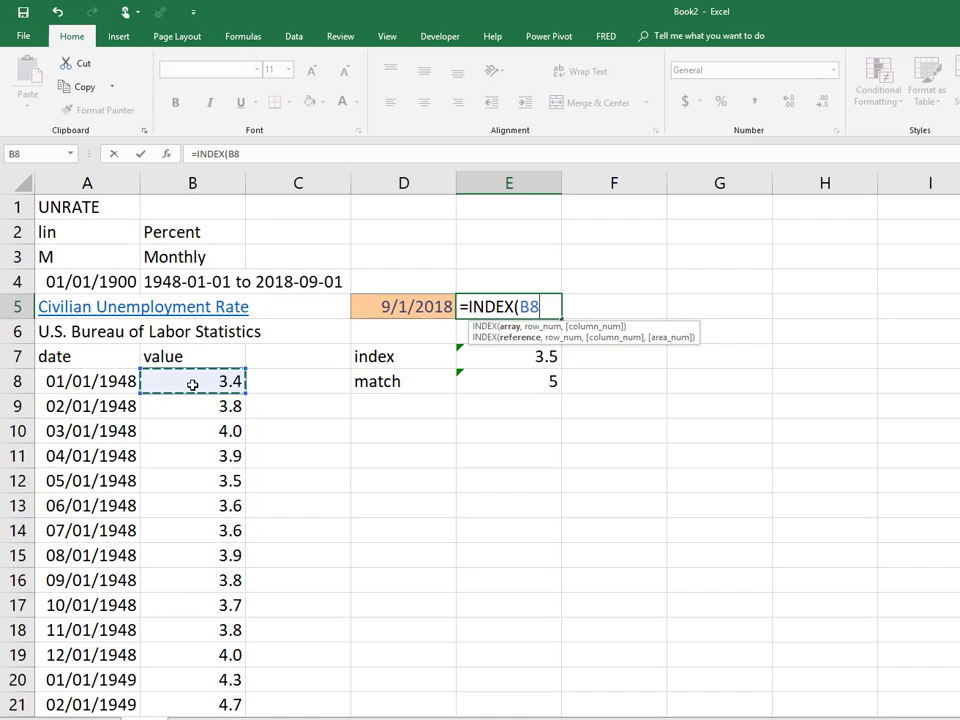
{"action": "left_click", "coordinate": [222, 184]}
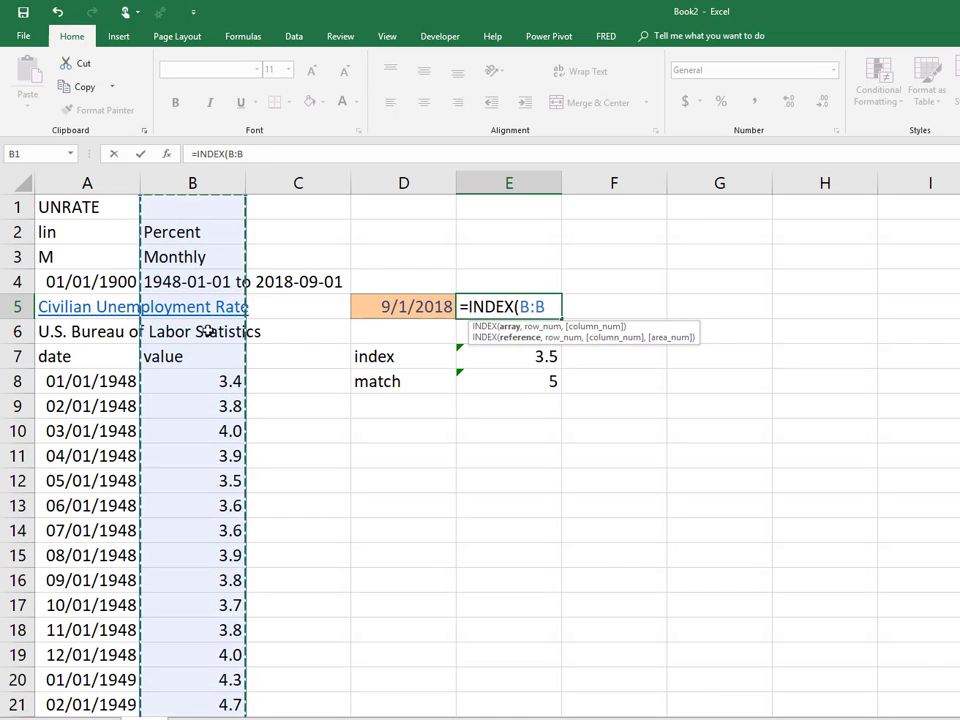
{"action": "type", "text": ","}
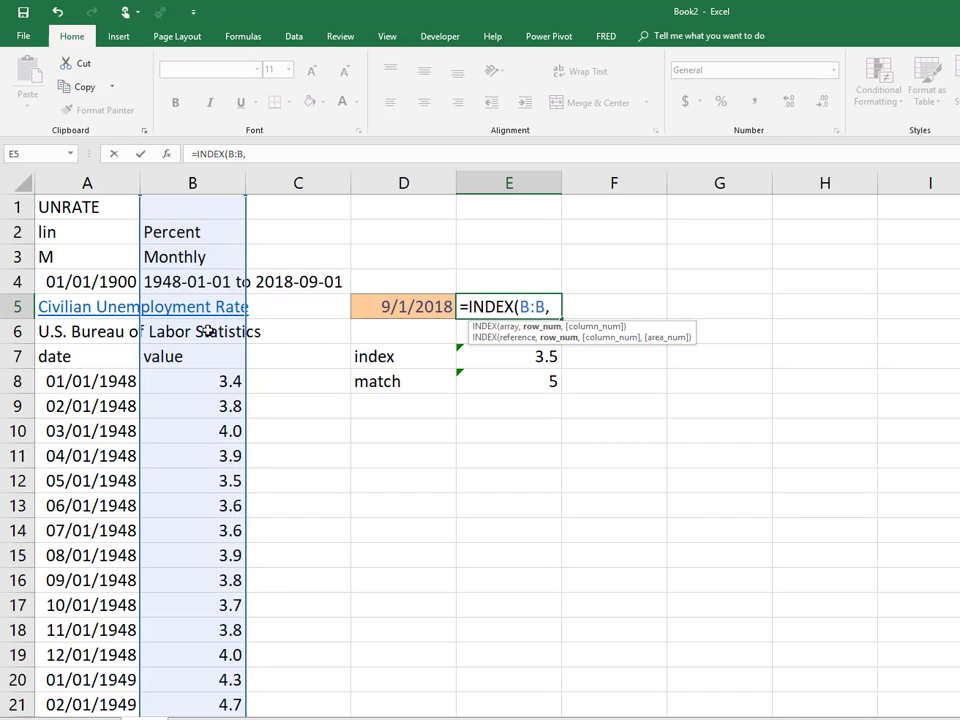
- Complete the E5 formula with a nested exact match on the lookup date, giving =INDEX(B:B,MATCH(D5,A:A,0))
{"action": "type", "text": "mat"}
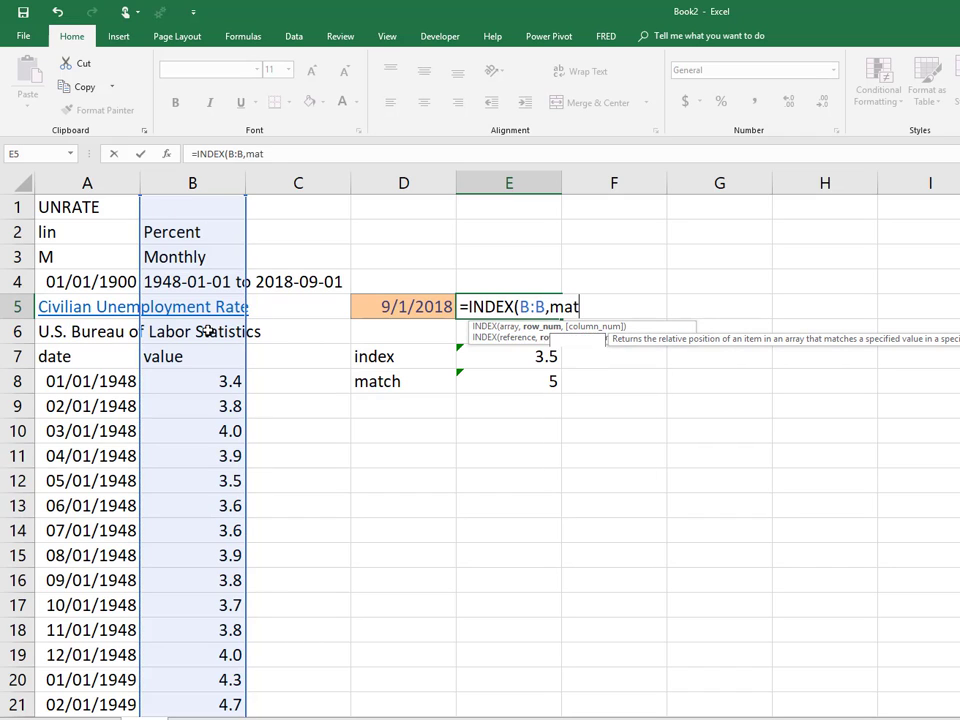
{"action": "type", "text": "ch("}
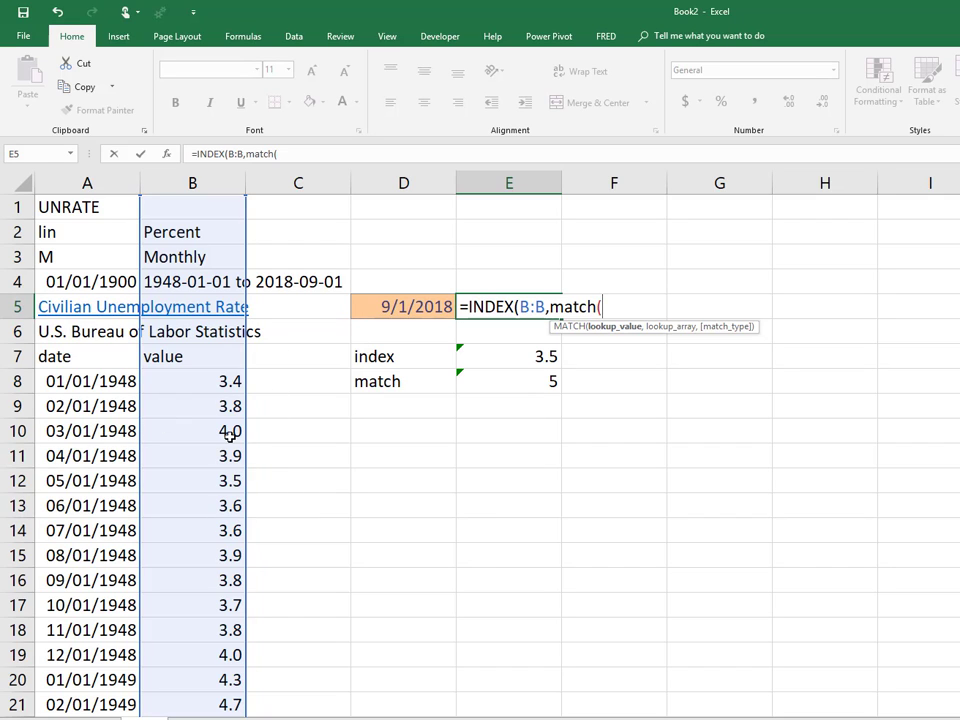
{"action": "left_click", "coordinate": [410, 306]}
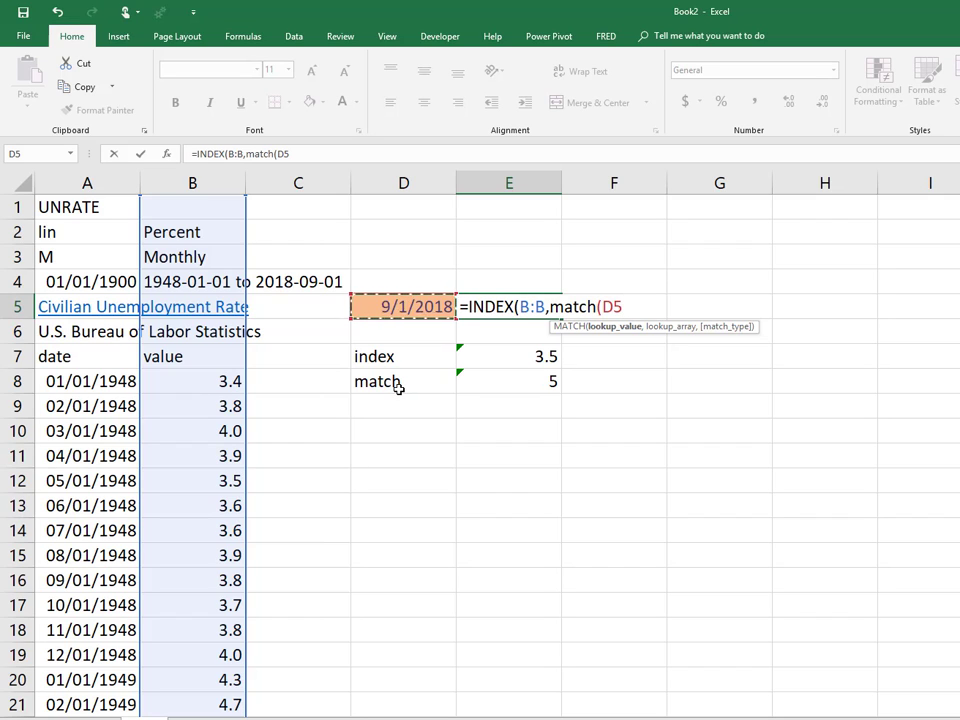
{"action": "type", "text": ","}
{"action": "left_click", "coordinate": [127, 417]}
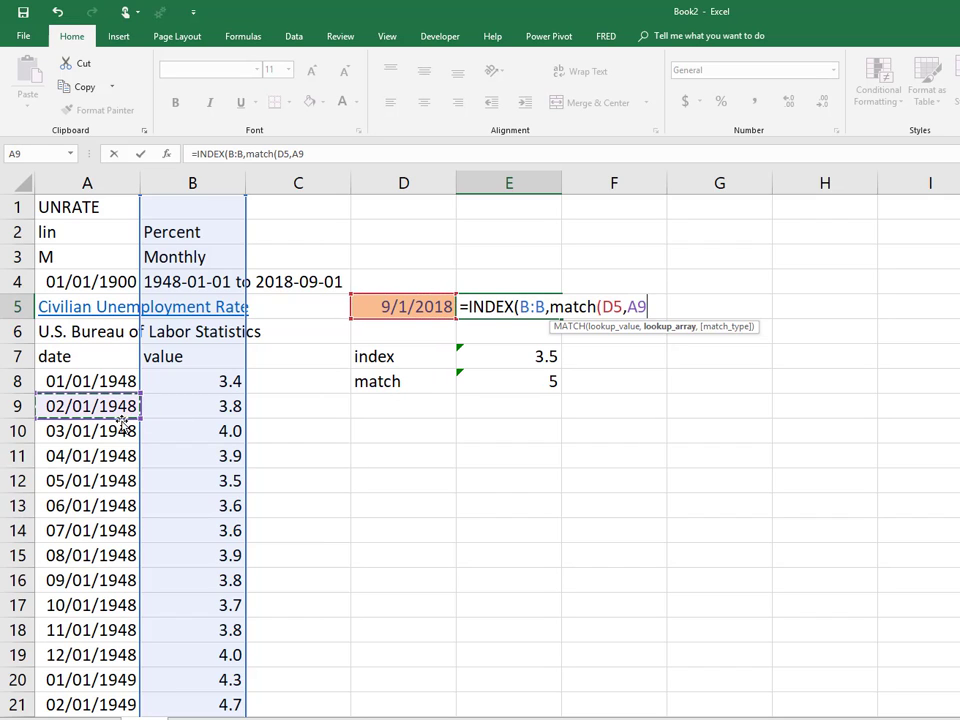
{"action": "left_click", "coordinate": [90, 183]}
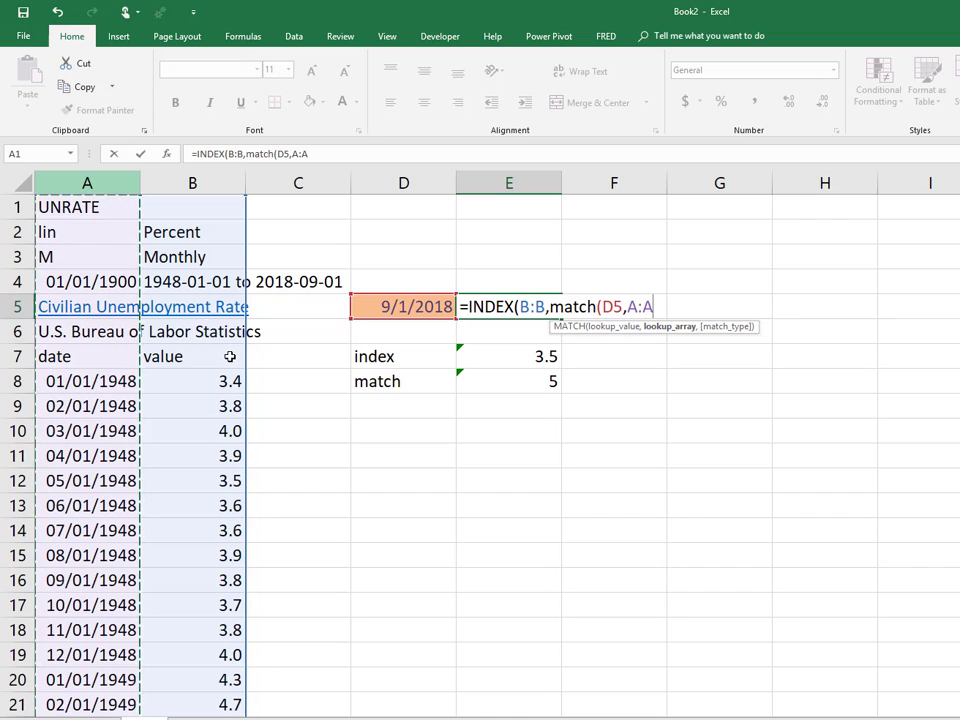
{"action": "type", "text": ","}
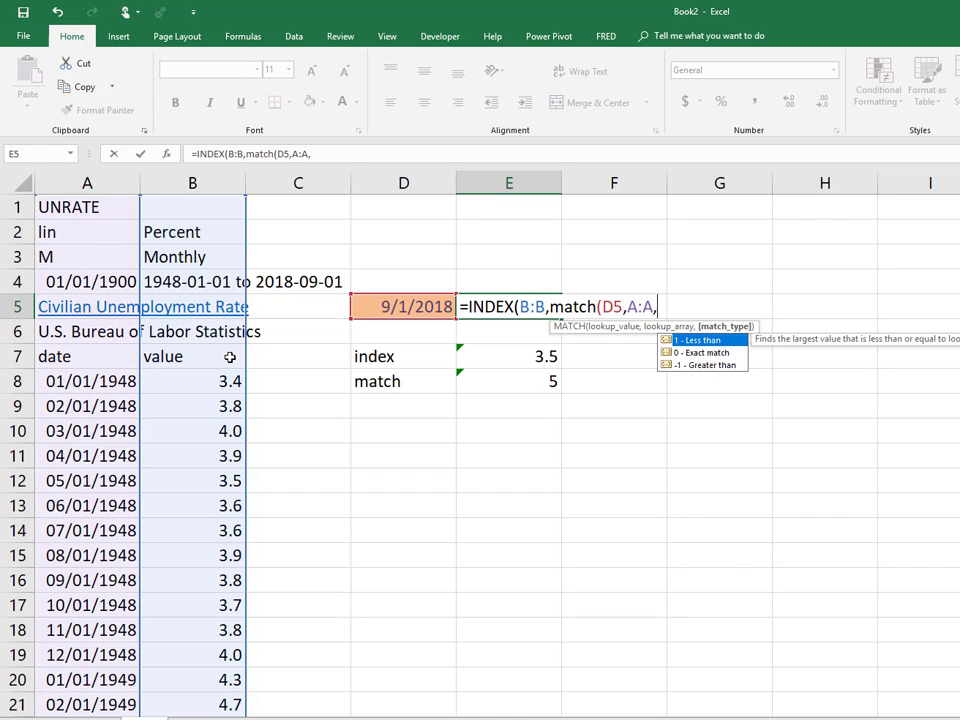
{"action": "double_click", "coordinate": [695, 355]}
{"action": "type", "text": ")"}
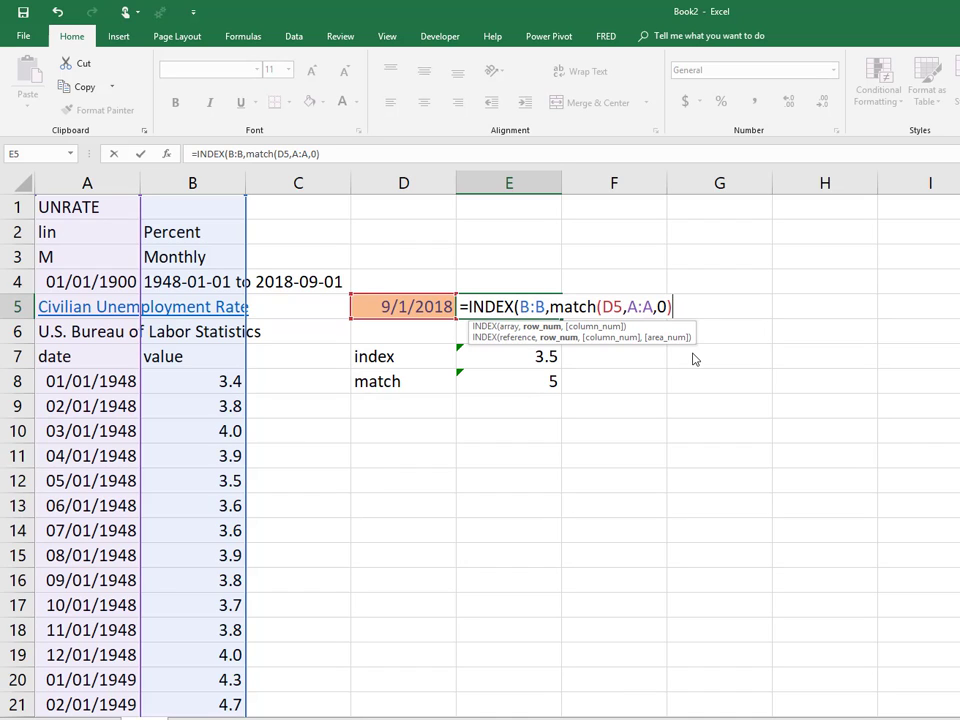
{"action": "type", "text": ")"}
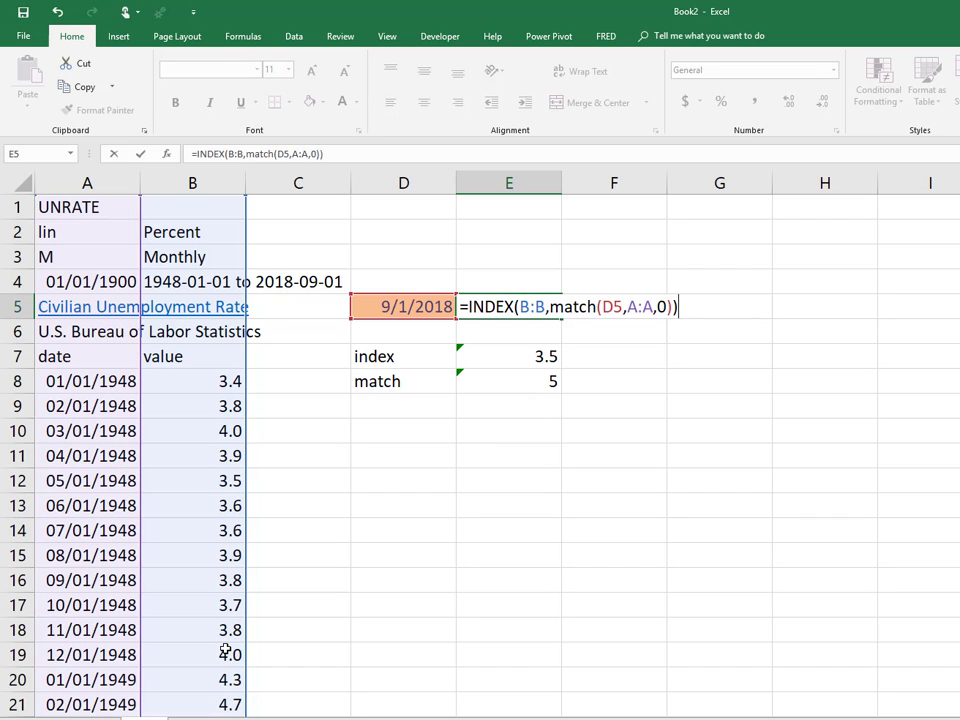
{"action": "key", "text": "Return"}
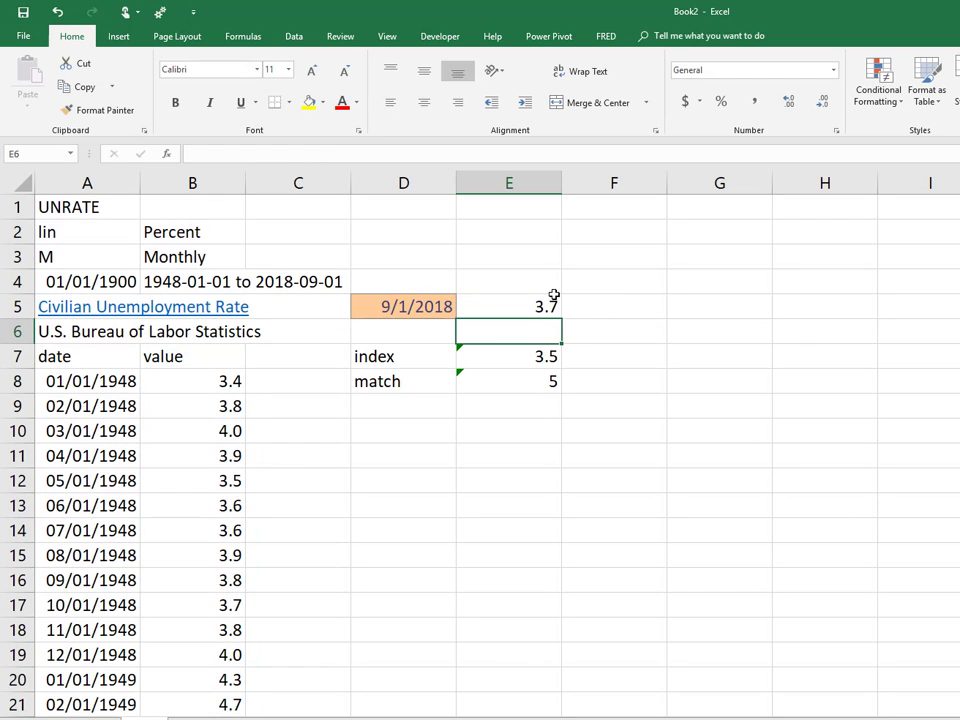
- Apply the Calculation cell style to the lookup result in E5
{"action": "left_click", "coordinate": [533, 305]}
{"action": "left_click", "coordinate": [956, 88]}
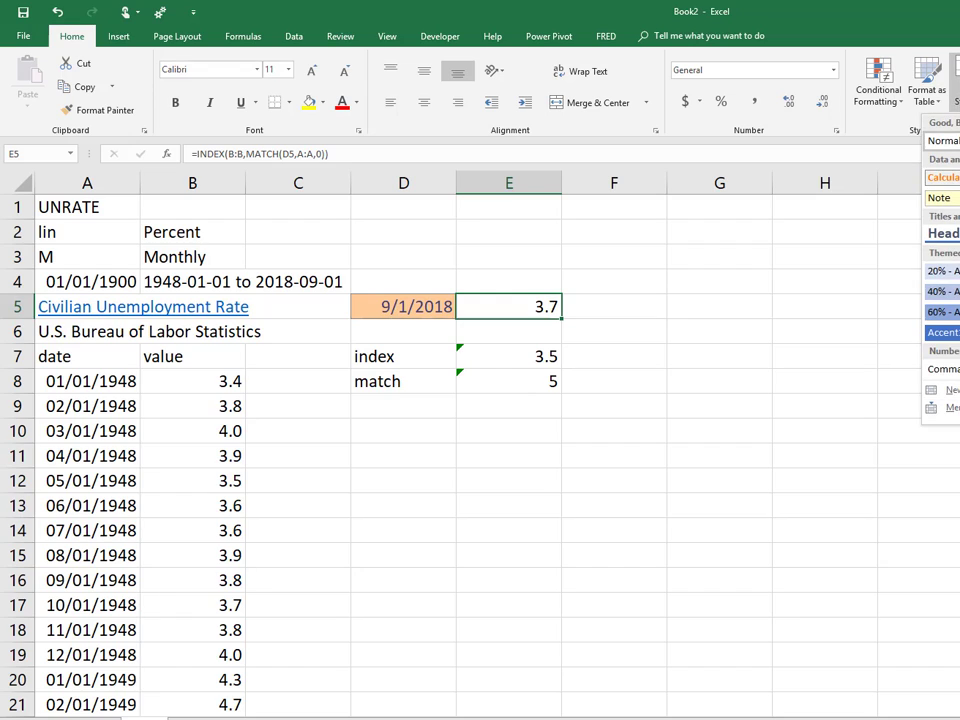
{"action": "left_click", "coordinate": [940, 176]}
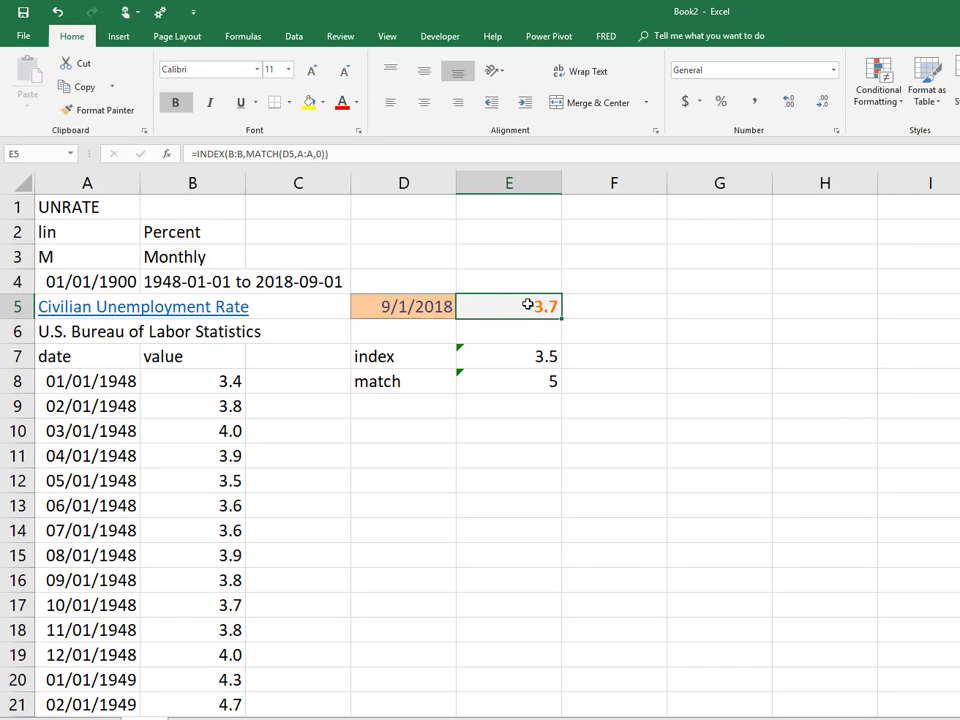
- Check the unemployment value for 09/01/2018 in the last data row against the lookup result, and return to A1
{"action": "key", "text": "Down"}
{"action": "key", "text": "Left"}
{"action": "key", "text": "Left"}
{"action": "key", "text": "Left"}
{"action": "key", "text": "Left"}
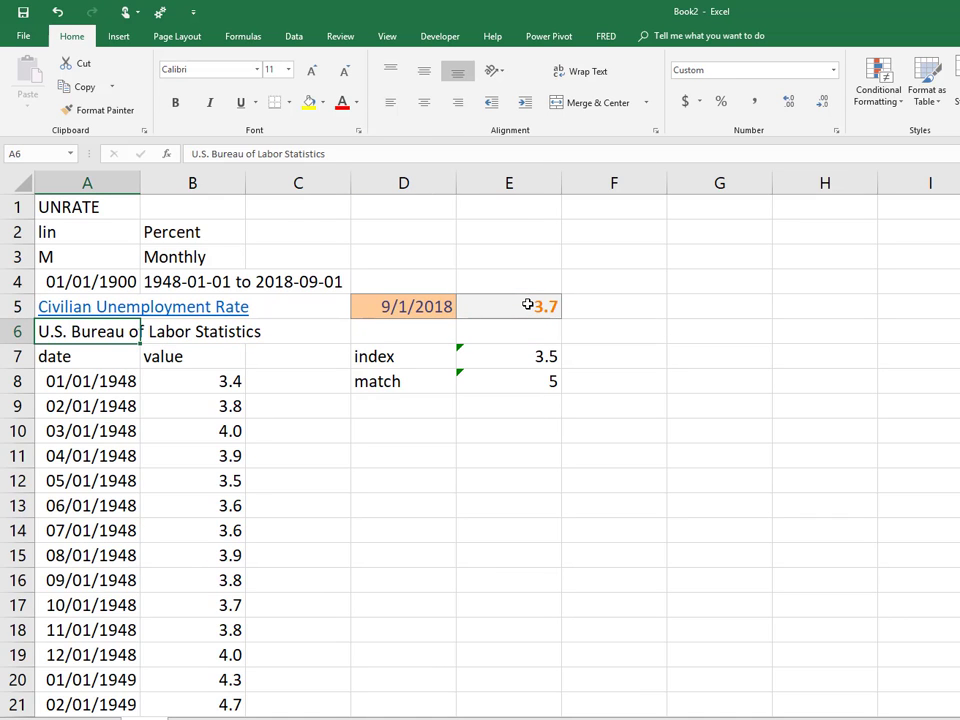
{"action": "key", "text": "Down"}
{"action": "key", "text": "Down"}
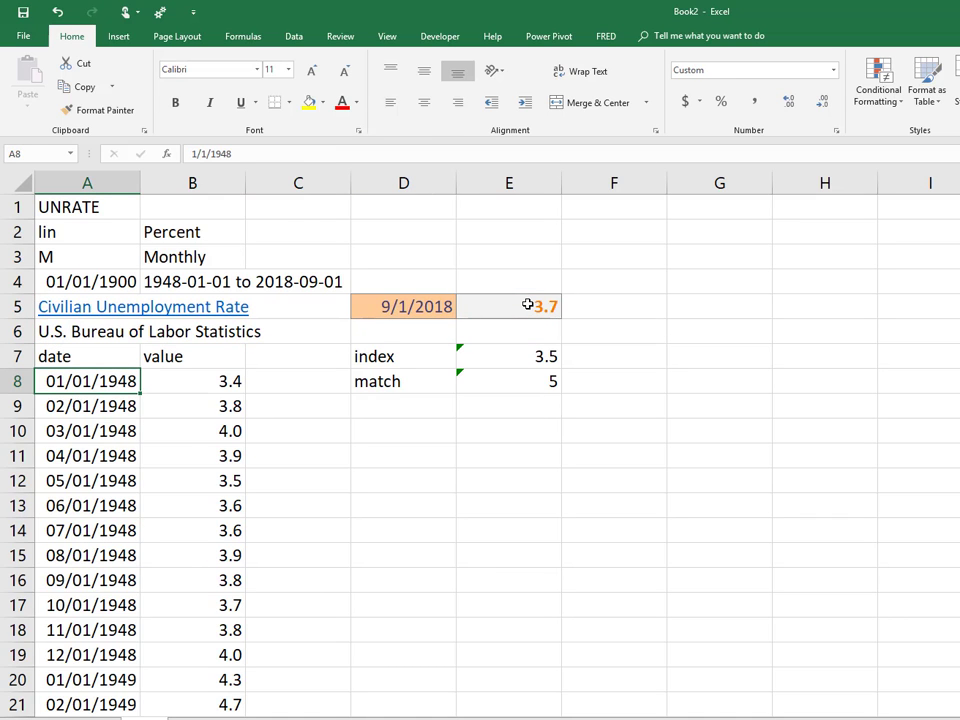
{"action": "key", "text": "ctrl+Down"}
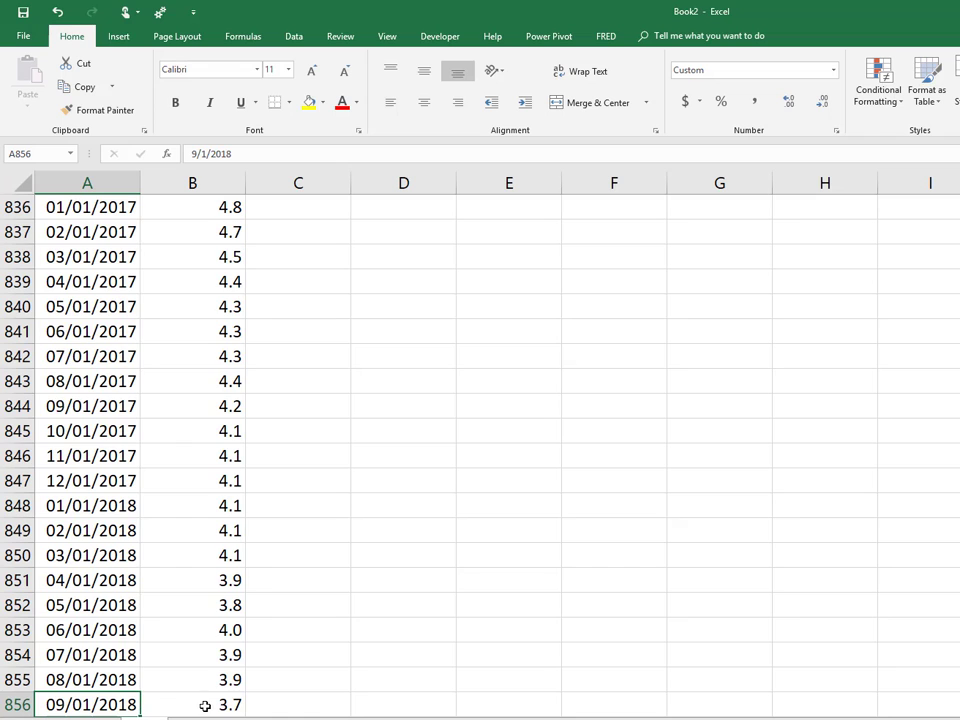
{"action": "key", "text": "ctrl+Home"}
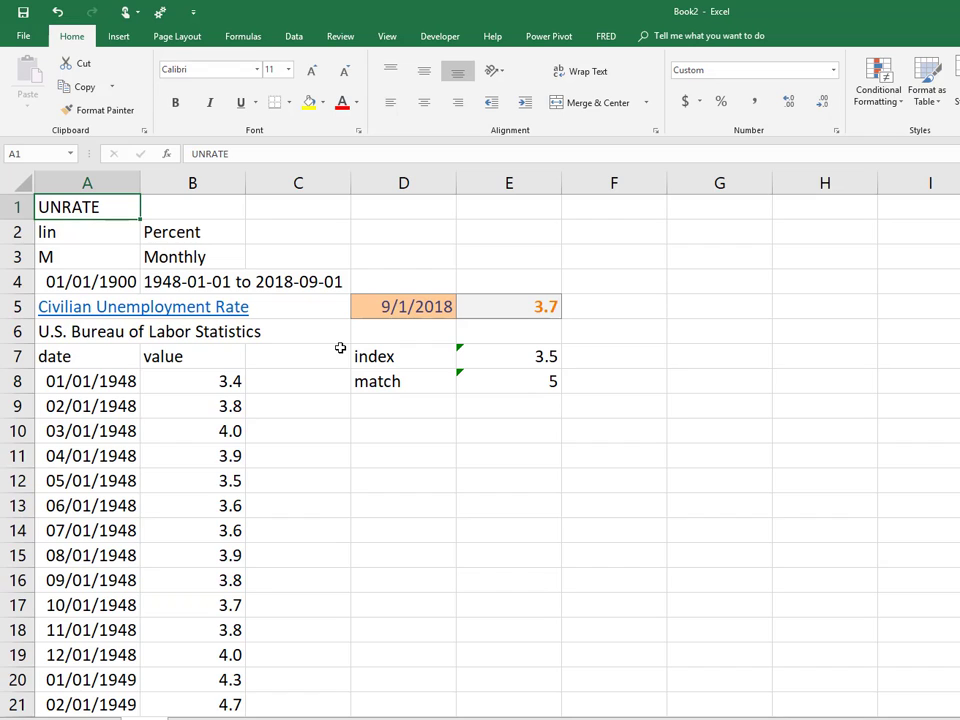
{"action": "left_click", "coordinate": [208, 182]}
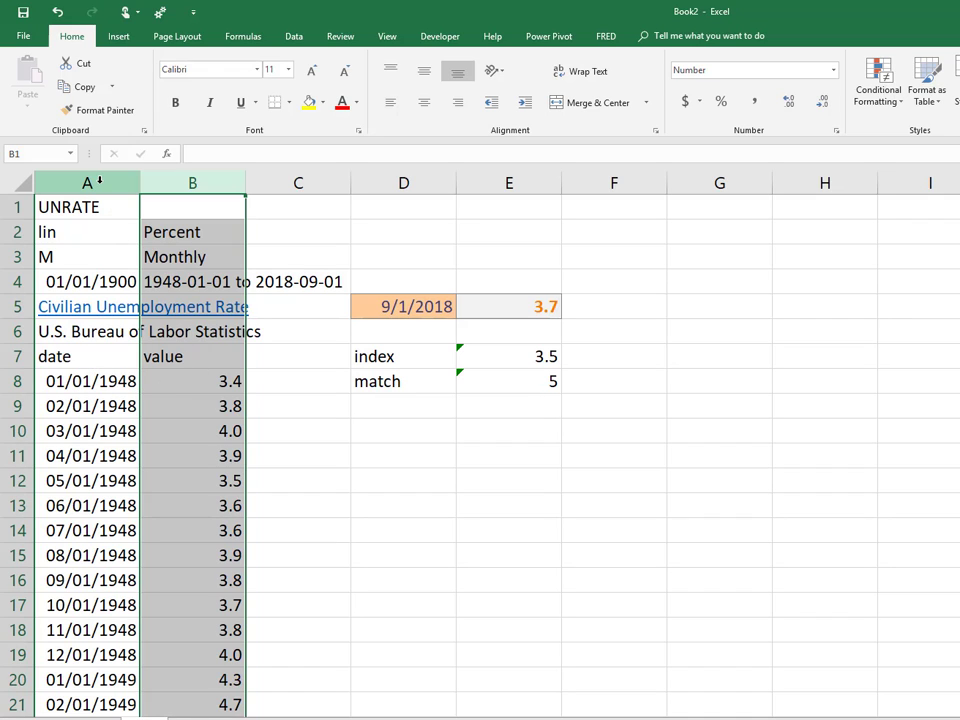
{"action": "mouse_move", "coordinate": [82, 388]}
{"action": "left_mouse_down"}
{"action": "mouse_move", "coordinate": [90, 398]}
{"action": "mouse_move", "coordinate": [86, 682]}
{"action": "left_mouse_up"}
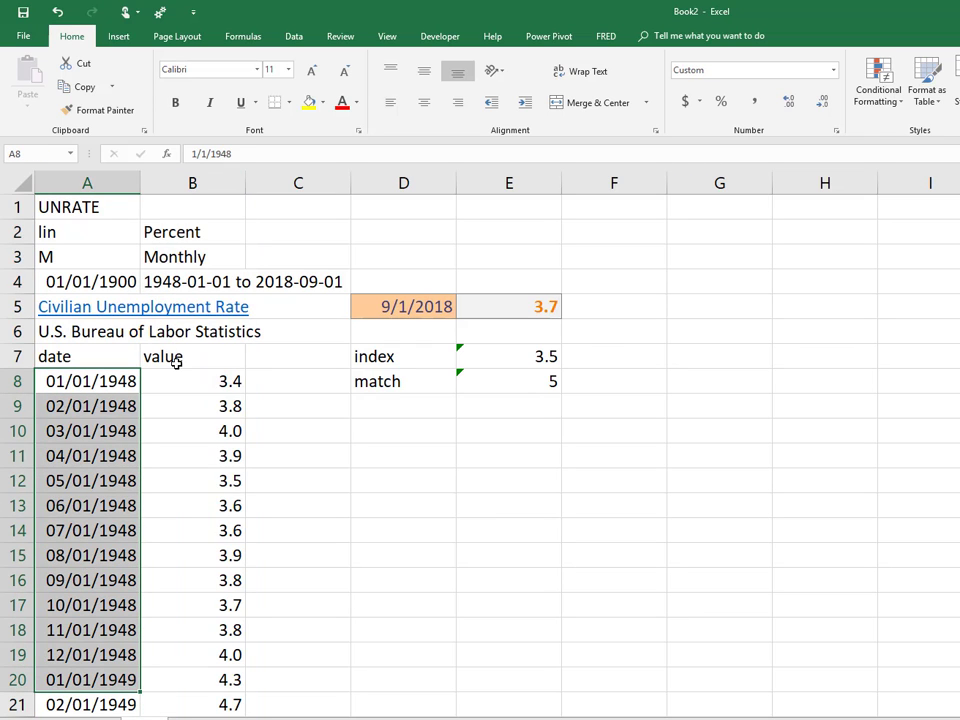
{"action": "left_click_drag", "start_coordinate": [176, 362], "coordinate": [651, 362]}
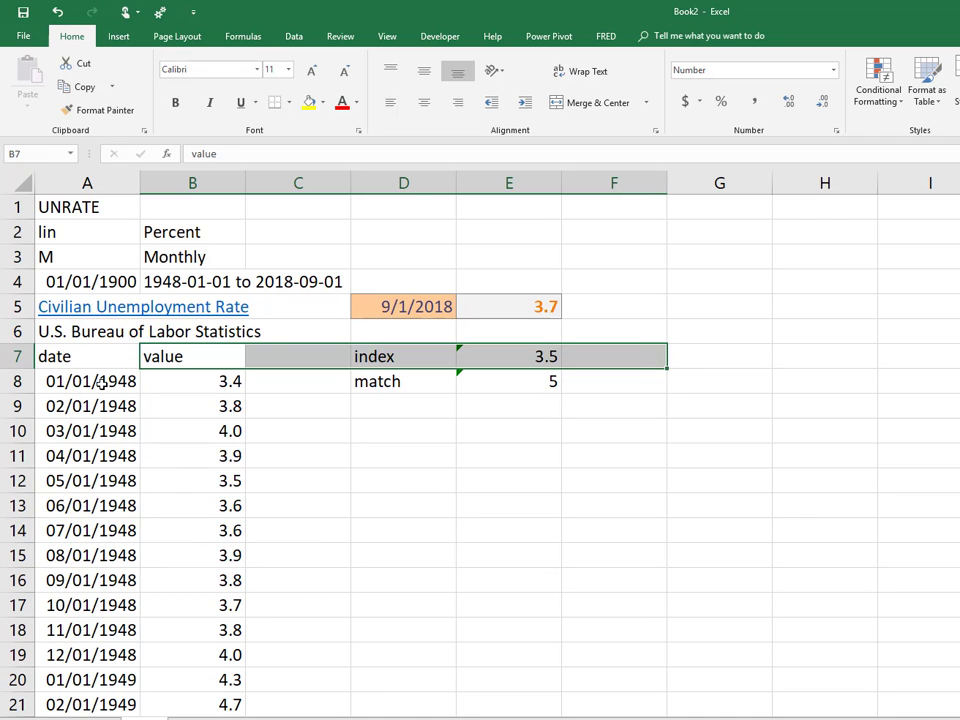
{"action": "left_click_drag", "start_coordinate": [135, 381], "coordinate": [70, 660]}
{"action": "left_click_drag", "start_coordinate": [168, 355], "coordinate": [564, 369]}
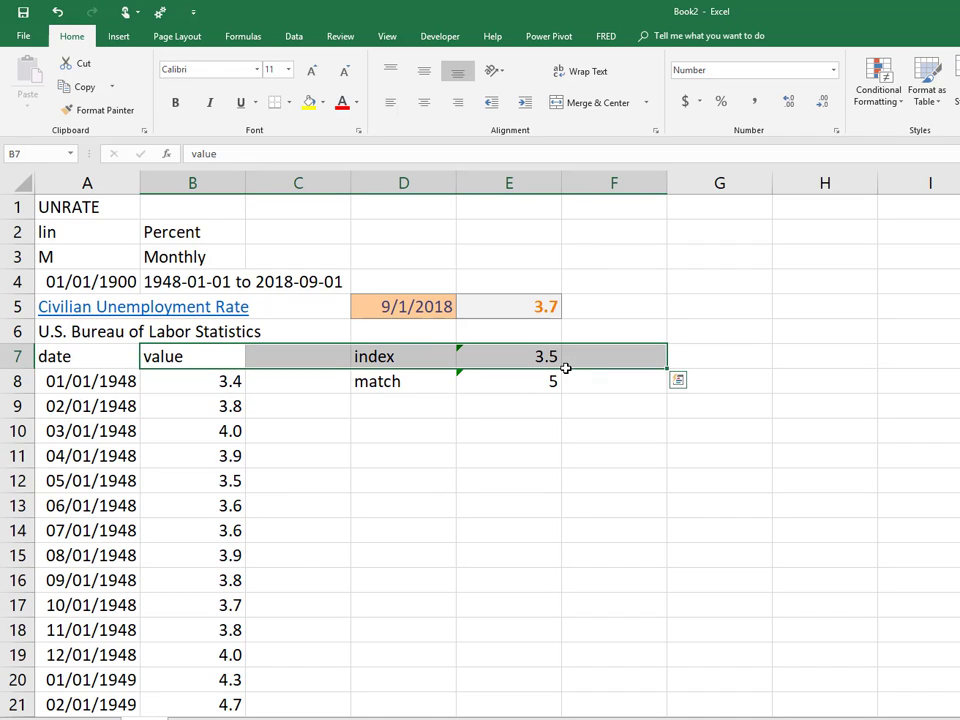
{"action": "left_click", "coordinate": [394, 526]}
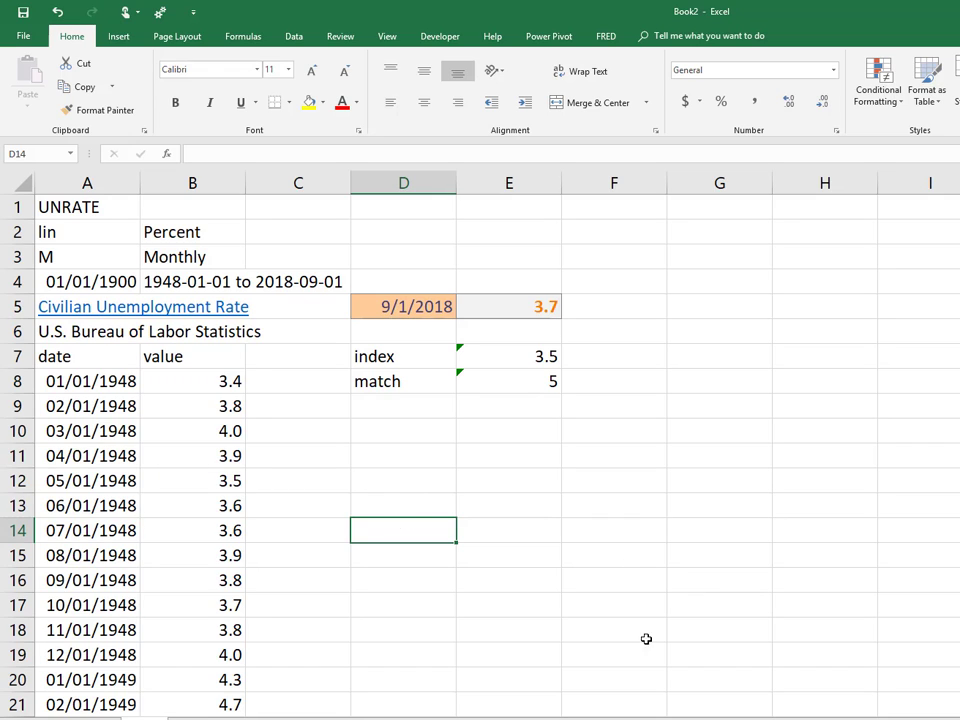
{"action": "key", "text": "F9"}
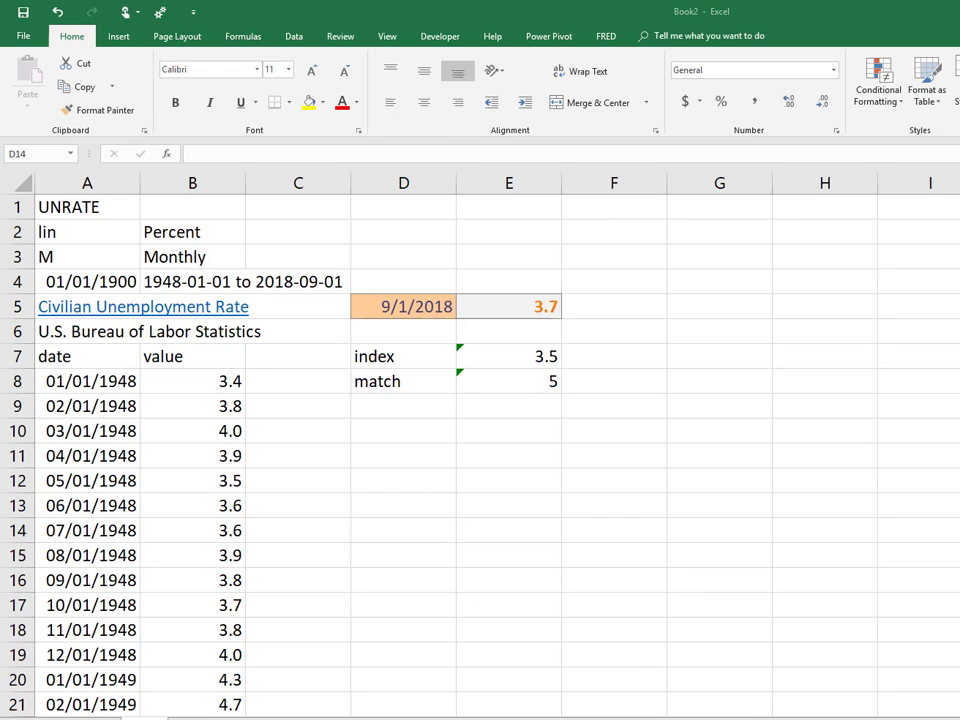